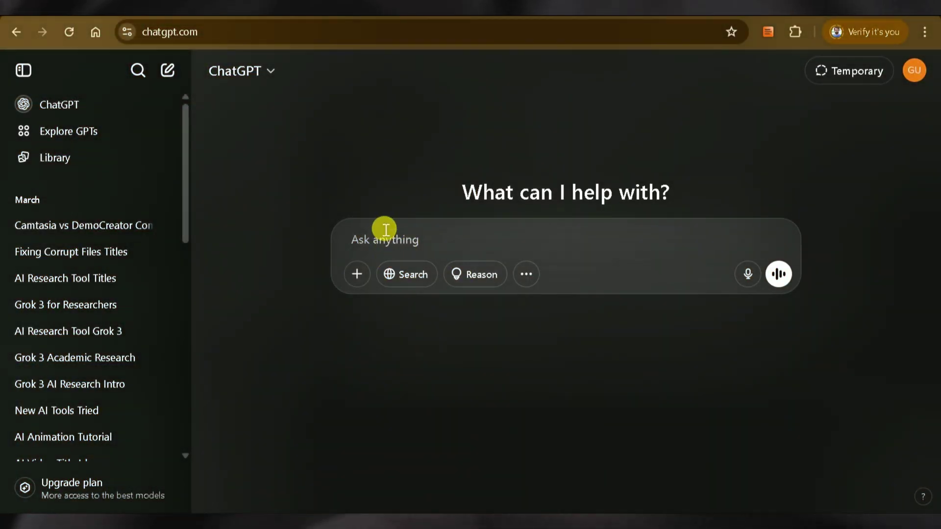
Paste the technology-integration research question into ChatGPT and send it.
{"action": "type", "text": "Does technology integration effects students learning achievement in science classroom?"}
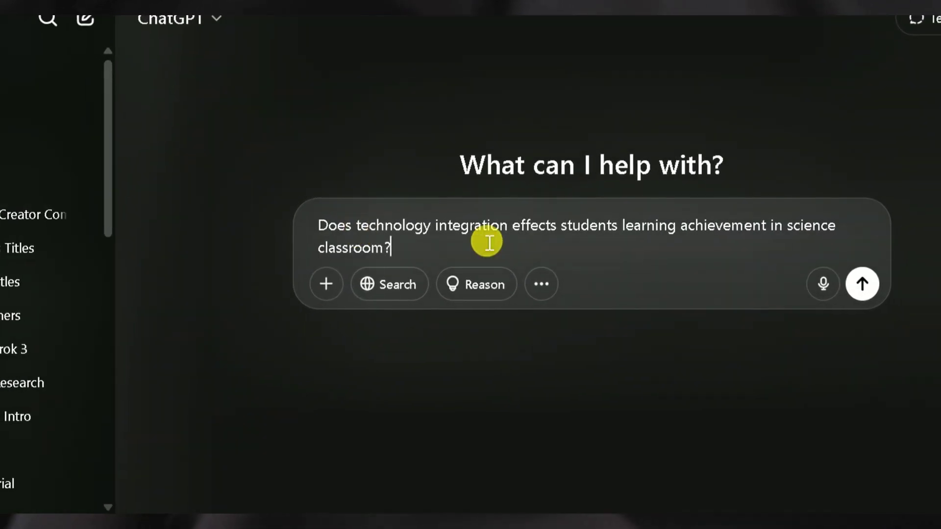
{"action": "double_click", "coordinate": [329, 226]}
{"action": "left_click_drag", "start_coordinate": [372, 236], "coordinate": [677, 254]}
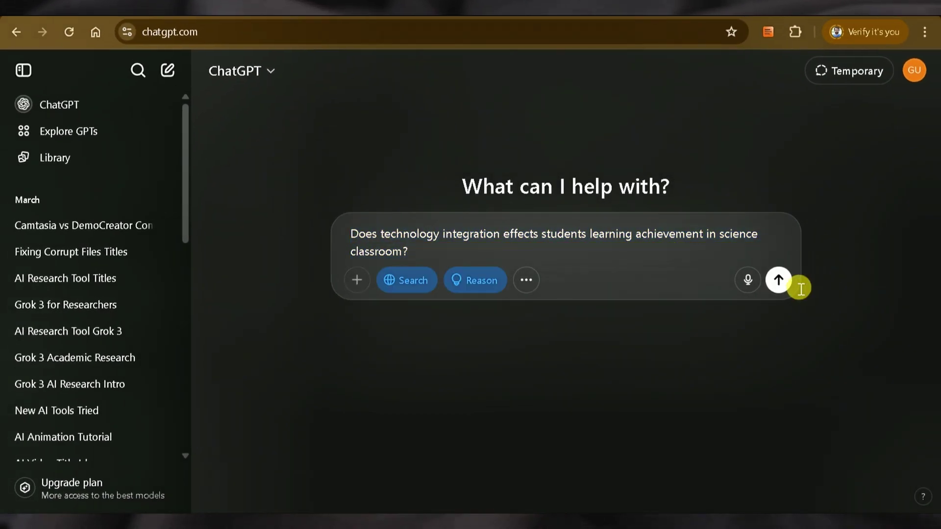
{"action": "left_click", "coordinate": [780, 280]}
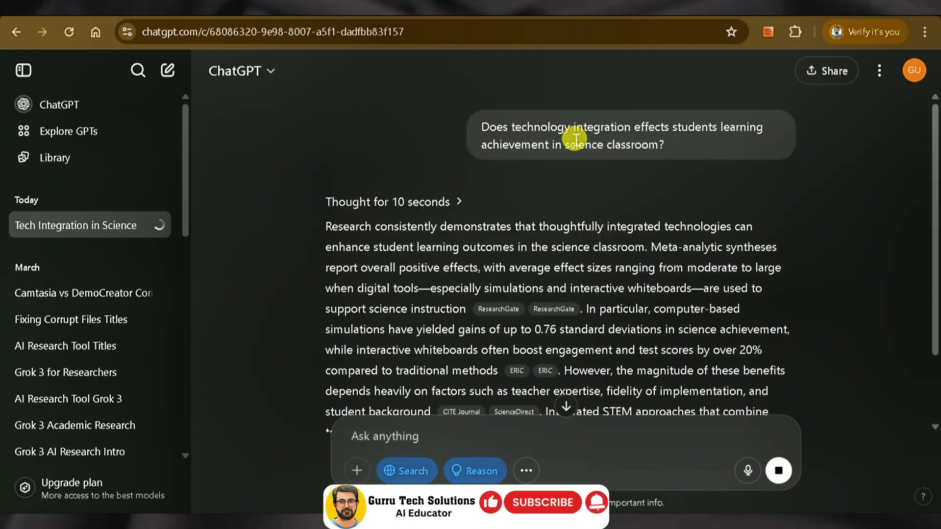
Read ChatGPT's cited research report from the introduction down to the Conclusion.
{"action": "scroll", "coordinate": [720, 273], "scroll_direction": "down", "scroll_amount": 15}
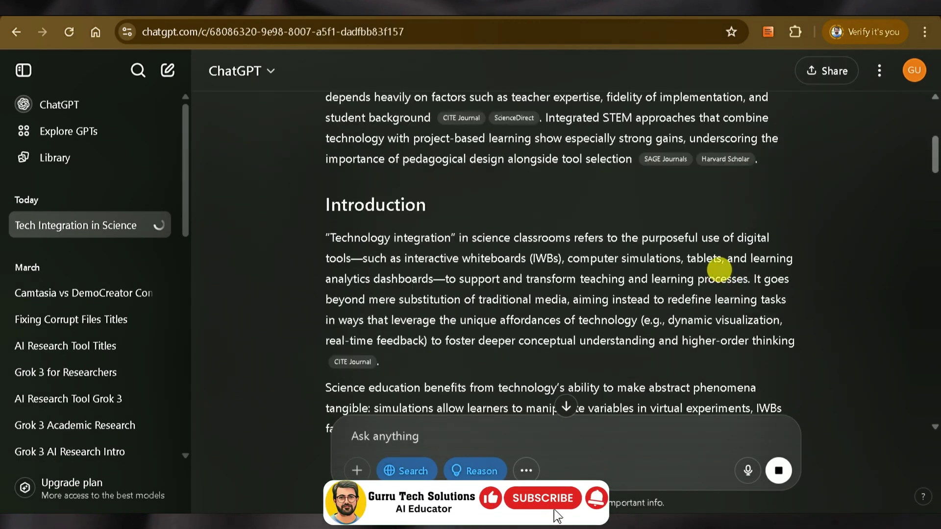
{"action": "scroll", "coordinate": [647, 225], "scroll_direction": "down", "scroll_amount": 15}
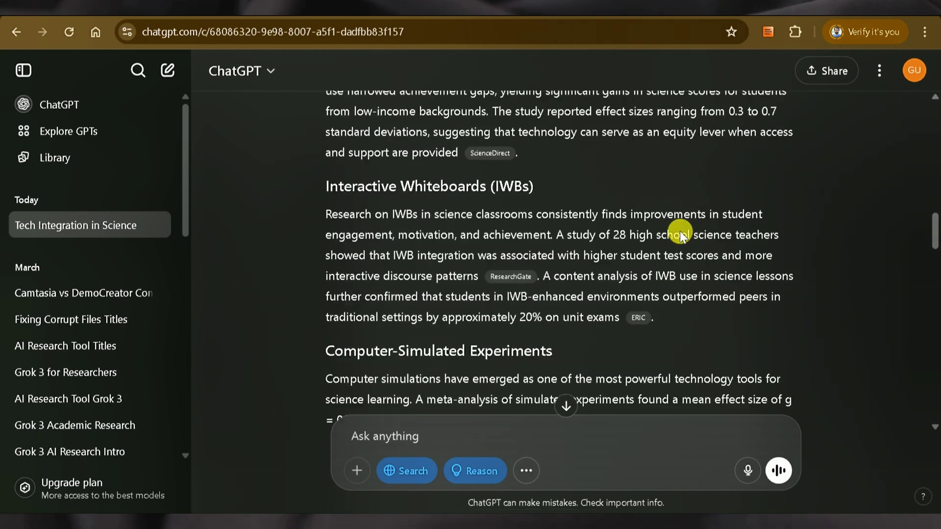
{"action": "scroll", "coordinate": [681, 234], "scroll_direction": "down", "scroll_amount": 15}
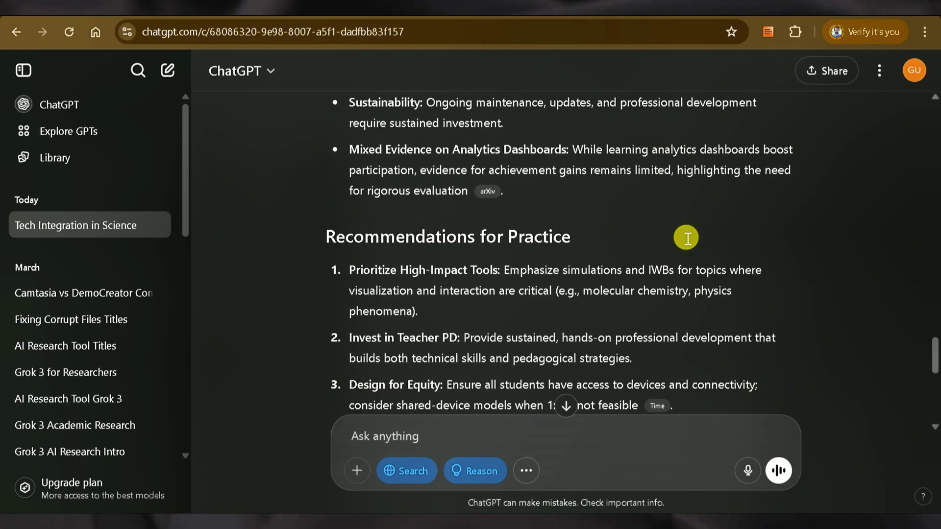
{"action": "scroll", "coordinate": [637, 241], "scroll_direction": "up", "scroll_amount": 20}
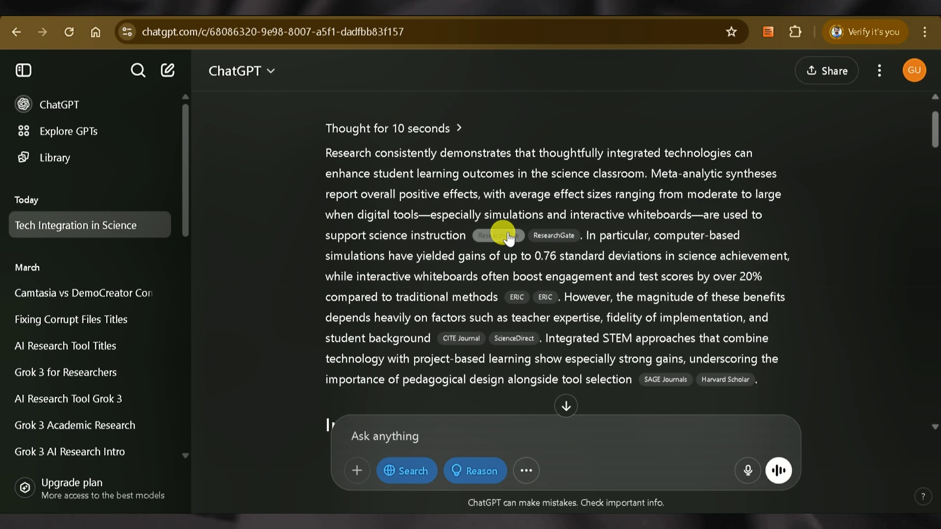
{"action": "mouse_move", "coordinate": [510, 238]}
{"action": "mouse_move", "coordinate": [555, 239]}
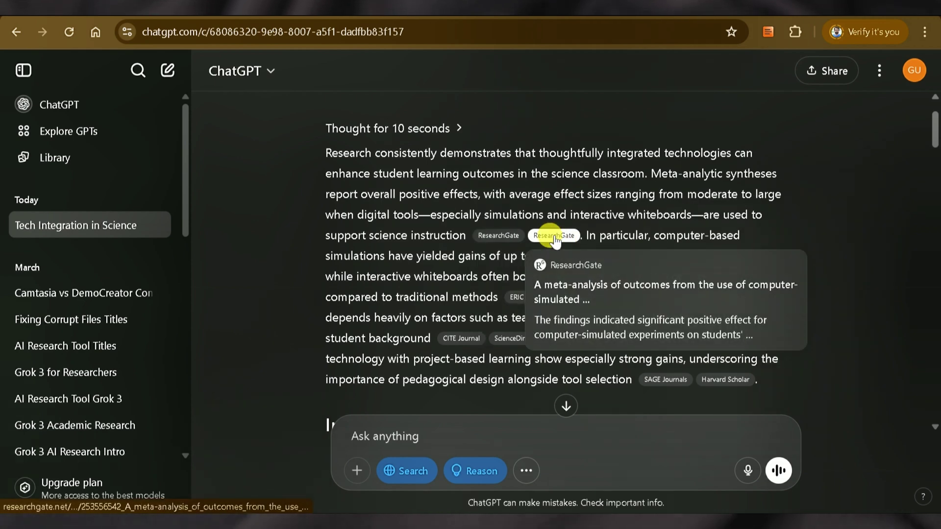
{"action": "scroll", "coordinate": [447, 350], "scroll_direction": "down", "scroll_amount": 2}
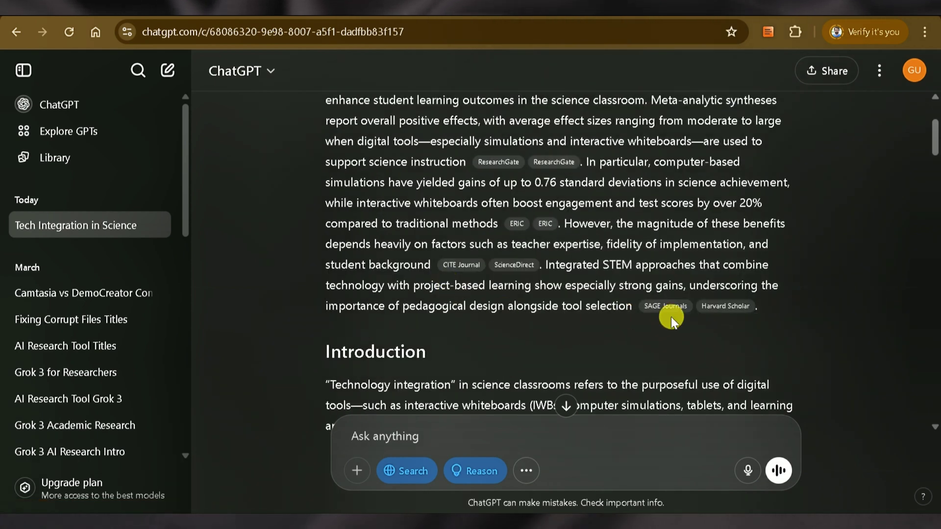
{"action": "scroll", "coordinate": [553, 313], "scroll_direction": "down", "scroll_amount": 2}
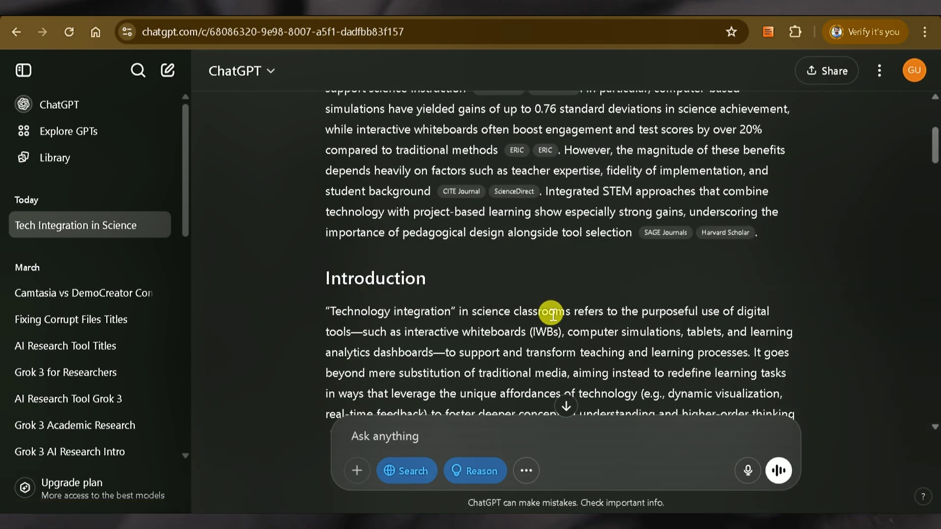
{"action": "scroll", "coordinate": [568, 316], "scroll_direction": "down", "scroll_amount": 2}
{"action": "scroll", "coordinate": [621, 303], "scroll_direction": "down", "scroll_amount": 2}
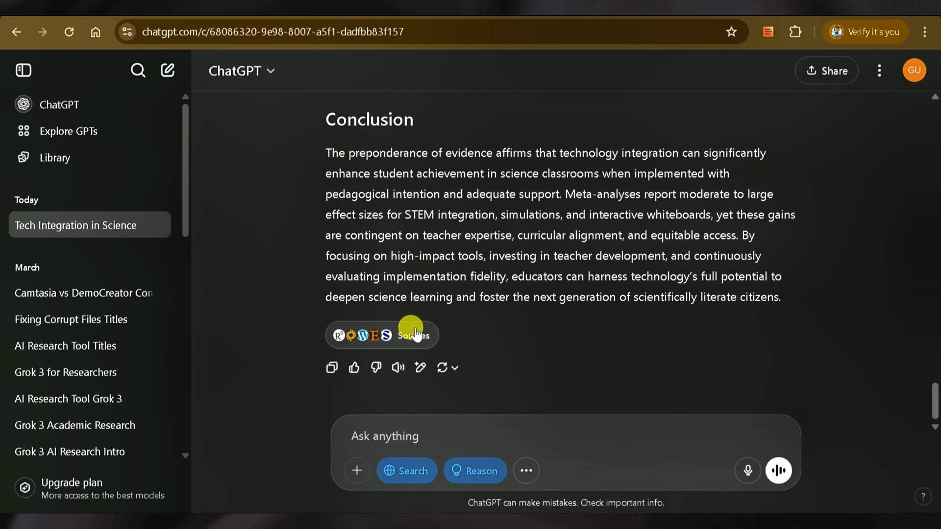
{"action": "left_click", "coordinate": [430, 342]}
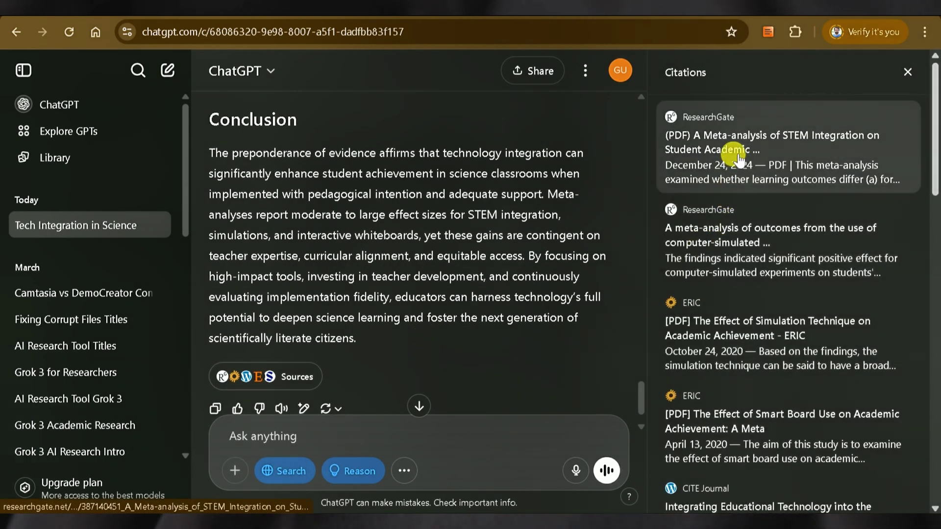
{"action": "scroll", "coordinate": [762, 281], "scroll_direction": "down", "scroll_amount": 8}
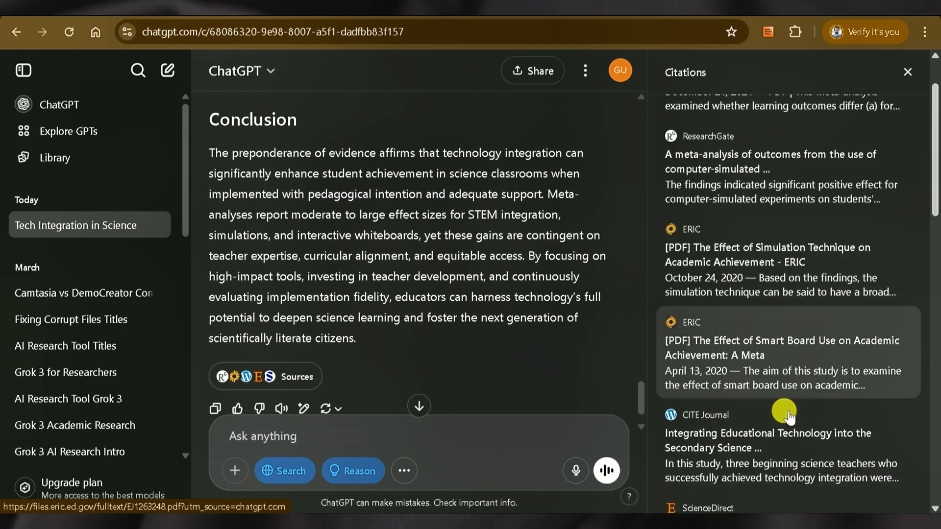
{"action": "scroll", "coordinate": [784, 413], "scroll_direction": "down", "scroll_amount": 10}
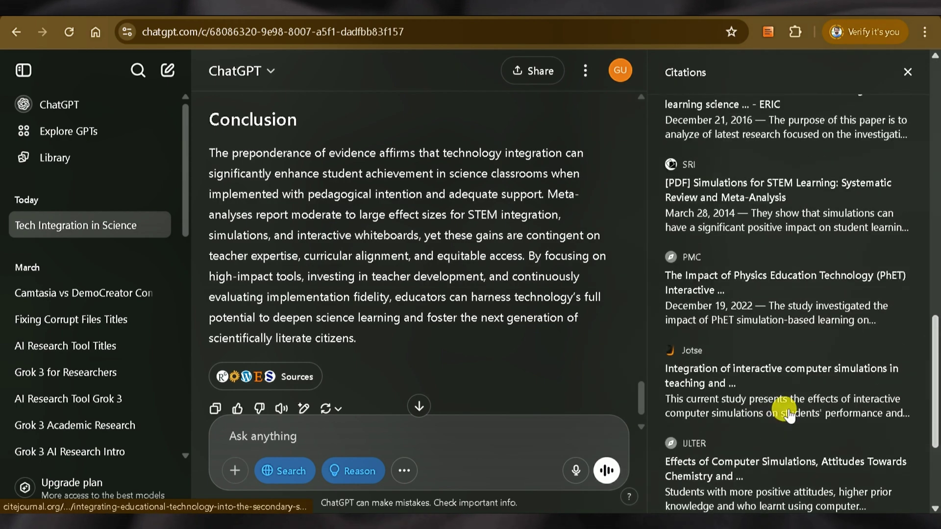
{"action": "scroll", "coordinate": [788, 415], "scroll_direction": "up", "scroll_amount": 15}
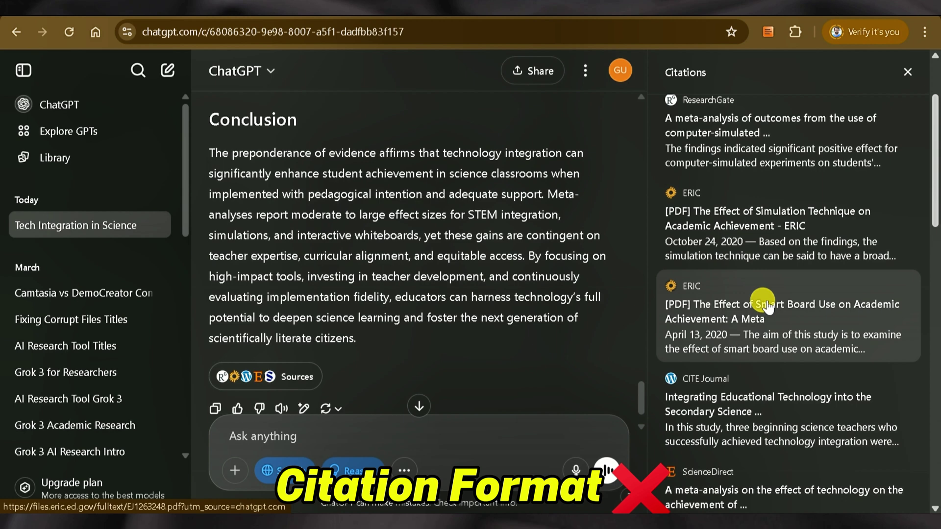
{"action": "left_click", "coordinate": [908, 74]}
{"action": "scroll", "coordinate": [612, 176], "scroll_direction": "up", "scroll_amount": 20}
{"action": "mouse_move", "coordinate": [510, 237]}
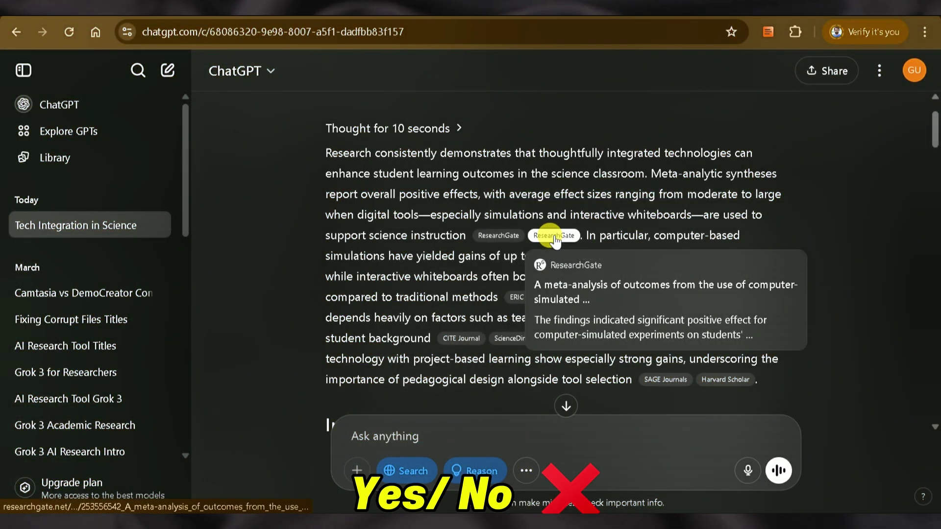
{"action": "scroll", "coordinate": [448, 289], "scroll_direction": "down", "scroll_amount": 2}
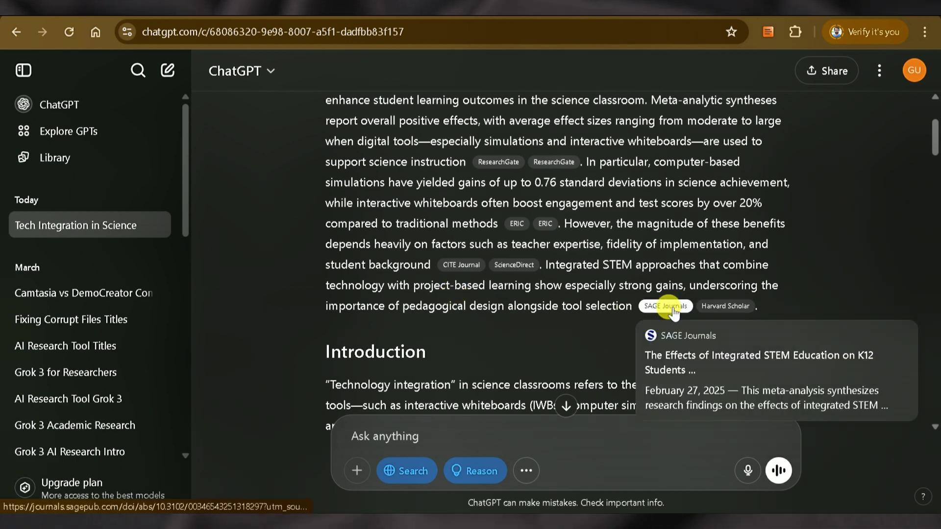
{"action": "scroll", "coordinate": [552, 313], "scroll_direction": "down", "scroll_amount": 2}
{"action": "scroll", "coordinate": [552, 314], "scroll_direction": "down", "scroll_amount": 2}
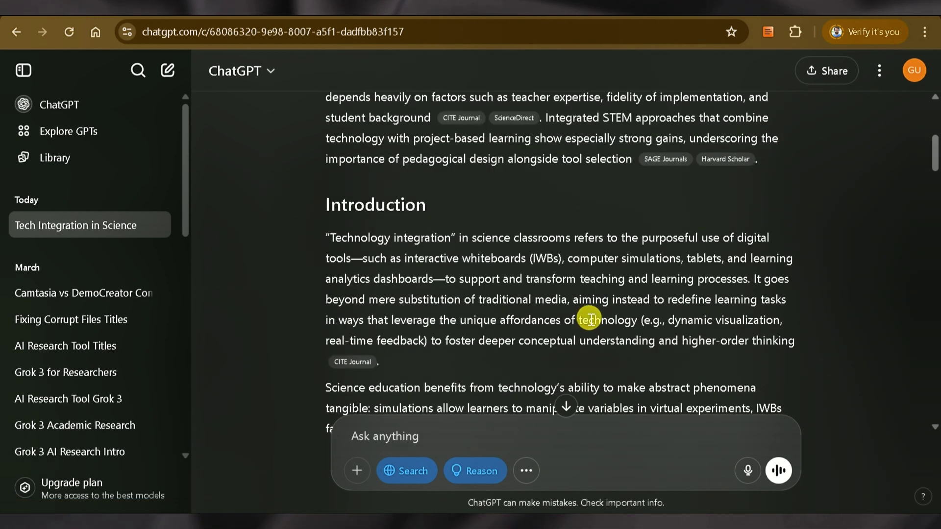
{"action": "scroll", "coordinate": [573, 286], "scroll_direction": "down", "scroll_amount": 1}
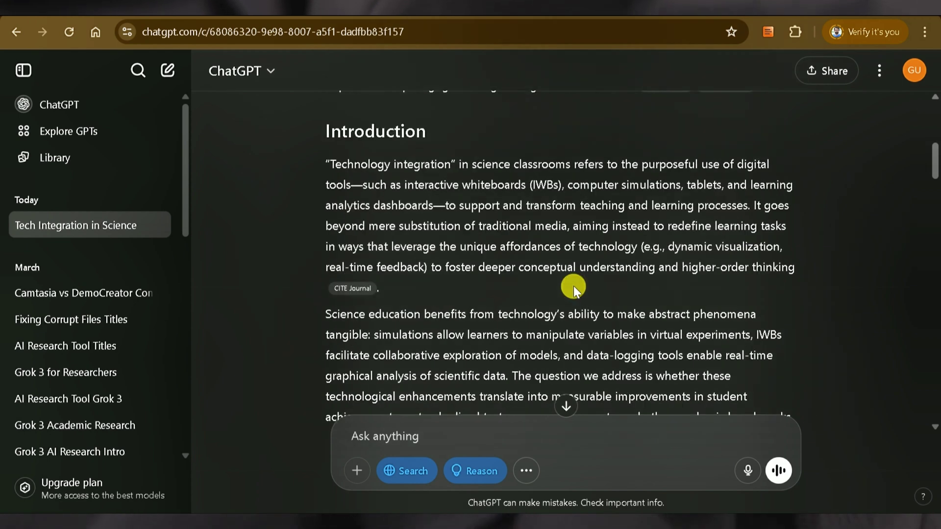
{"action": "scroll", "coordinate": [573, 286], "scroll_direction": "up", "scroll_amount": 5}
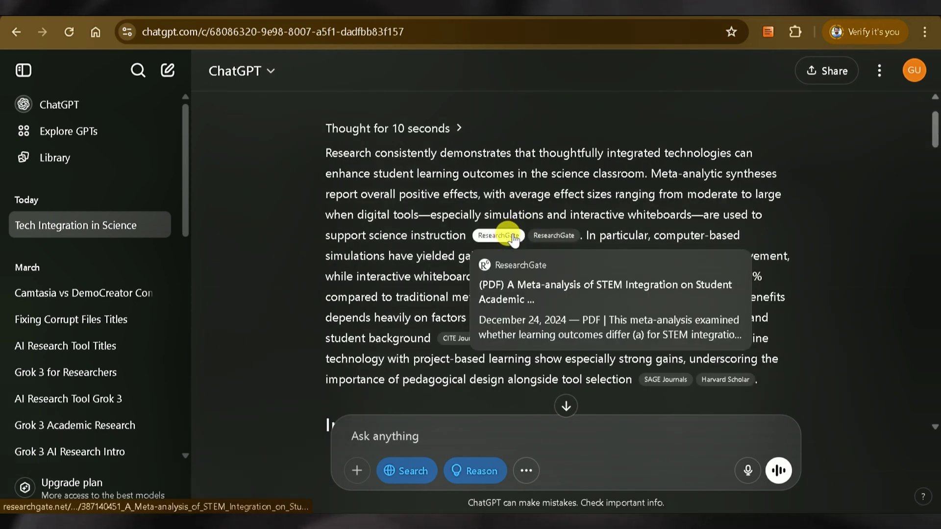
{"action": "mouse_move", "coordinate": [556, 240]}
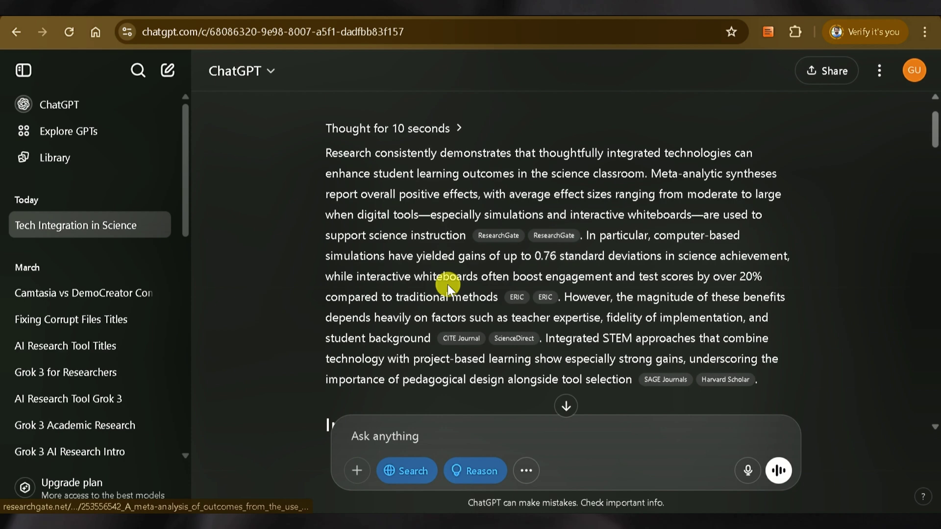
{"action": "scroll", "coordinate": [449, 285], "scroll_direction": "down", "scroll_amount": 2}
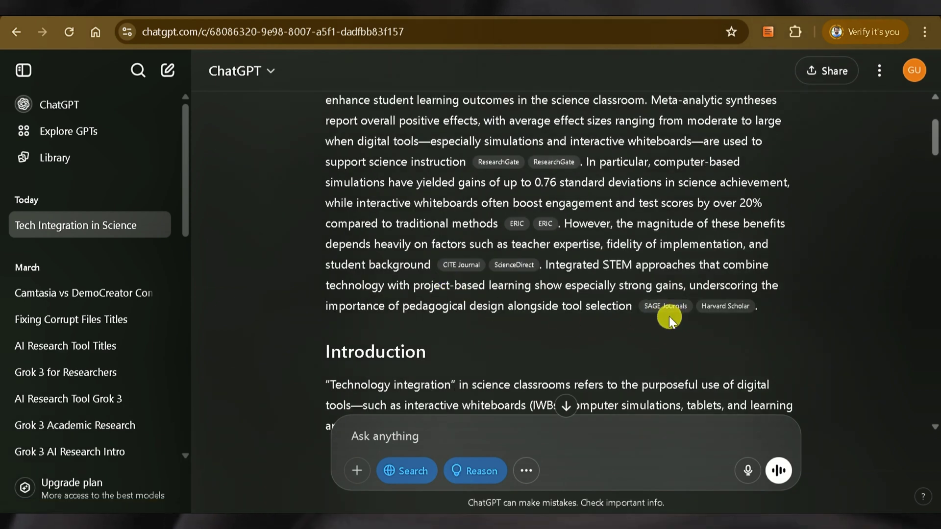
{"action": "mouse_move", "coordinate": [671, 307]}
{"action": "scroll", "coordinate": [552, 313], "scroll_direction": "down", "scroll_amount": 2}
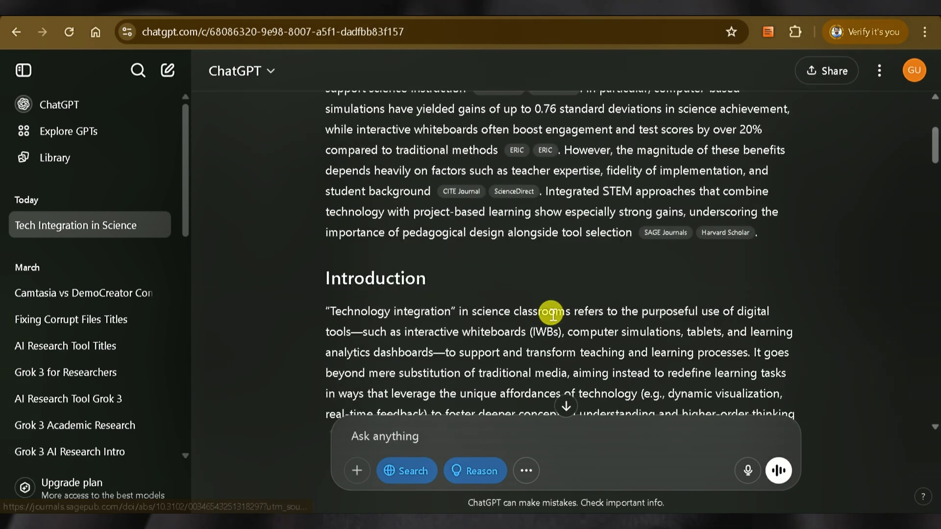
{"action": "scroll", "coordinate": [587, 318], "scroll_direction": "down", "scroll_amount": 2}
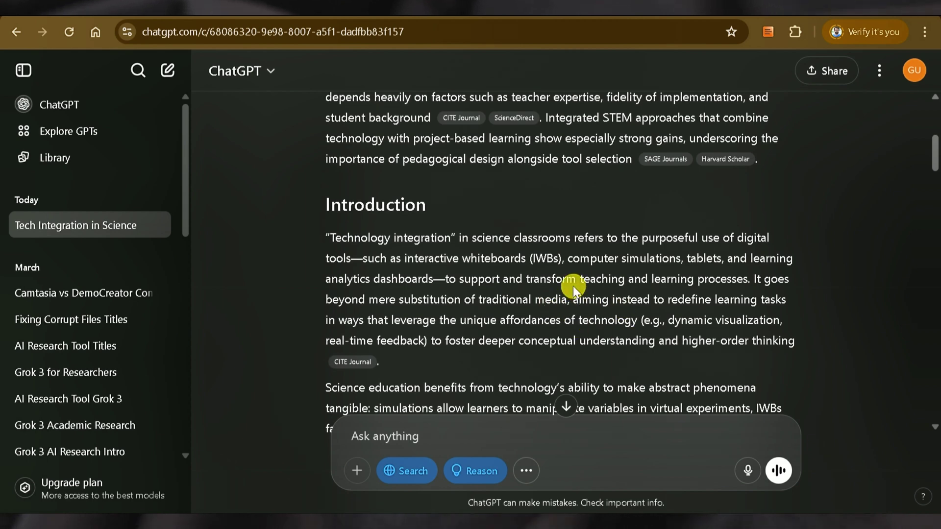
{"action": "scroll", "coordinate": [573, 289], "scroll_direction": "down", "scroll_amount": 2}
{"action": "scroll", "coordinate": [579, 291], "scroll_direction": "up", "scroll_amount": 8}
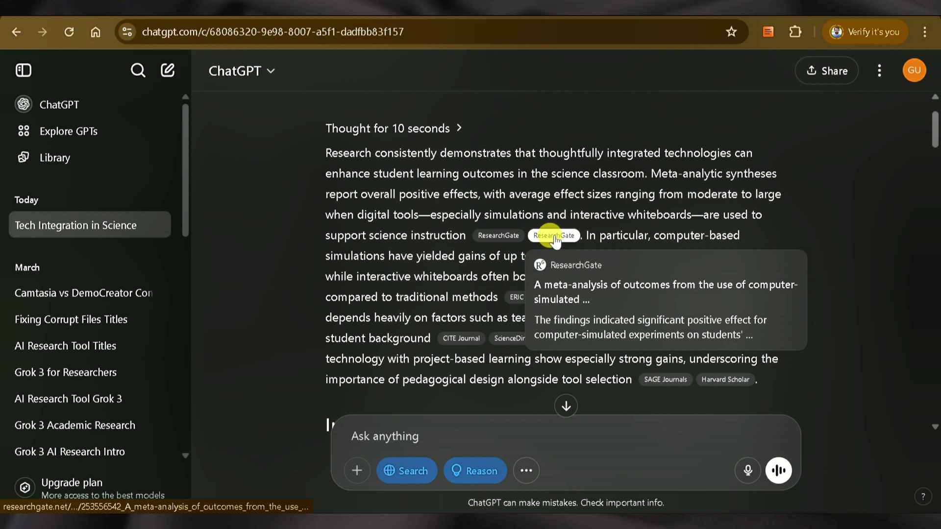
{"action": "scroll", "coordinate": [452, 280], "scroll_direction": "down", "scroll_amount": 2}
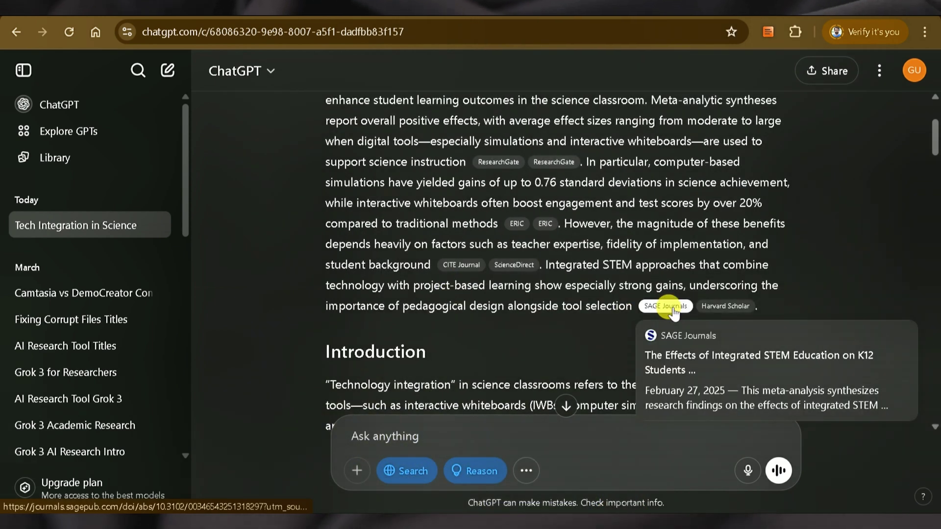
{"action": "scroll", "coordinate": [553, 315], "scroll_direction": "down", "scroll_amount": 2}
{"action": "scroll", "coordinate": [568, 317], "scroll_direction": "down", "scroll_amount": 2}
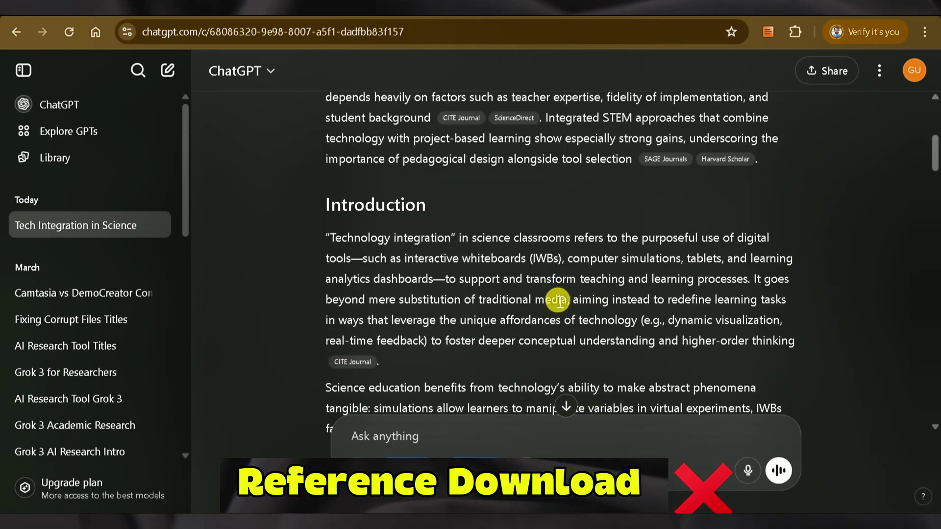
Submit the technology-integration question in SciSpace and review the top-5-paper answer and papers table.
{"action": "scroll", "coordinate": [579, 291], "scroll_direction": "down", "scroll_amount": 2}
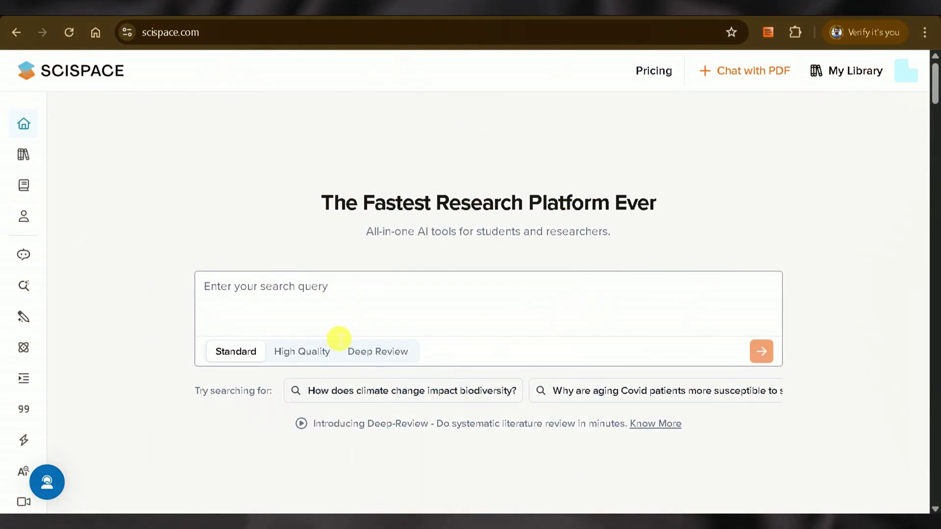
{"action": "left_click", "coordinate": [389, 296]}
{"action": "type", "text": "Does technology integration effects students learning achievement in science classroom?"}
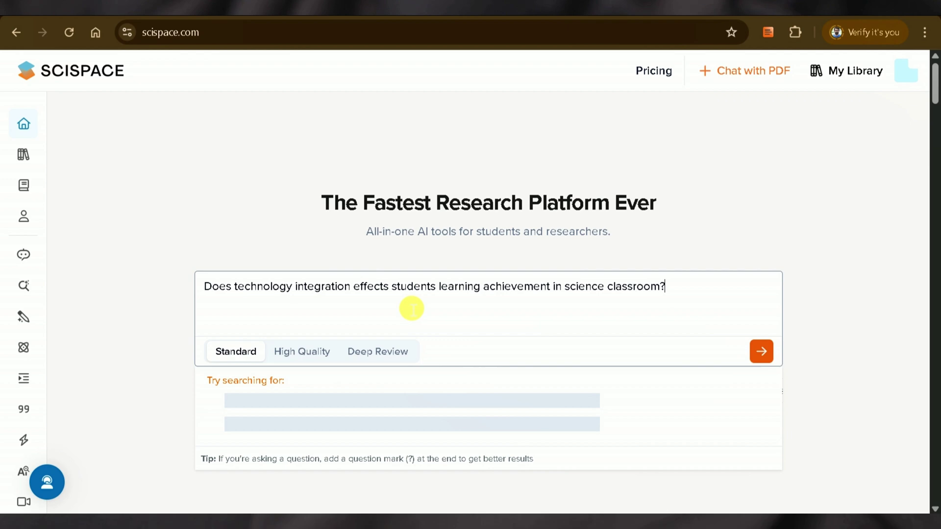
{"action": "left_click", "coordinate": [762, 358]}
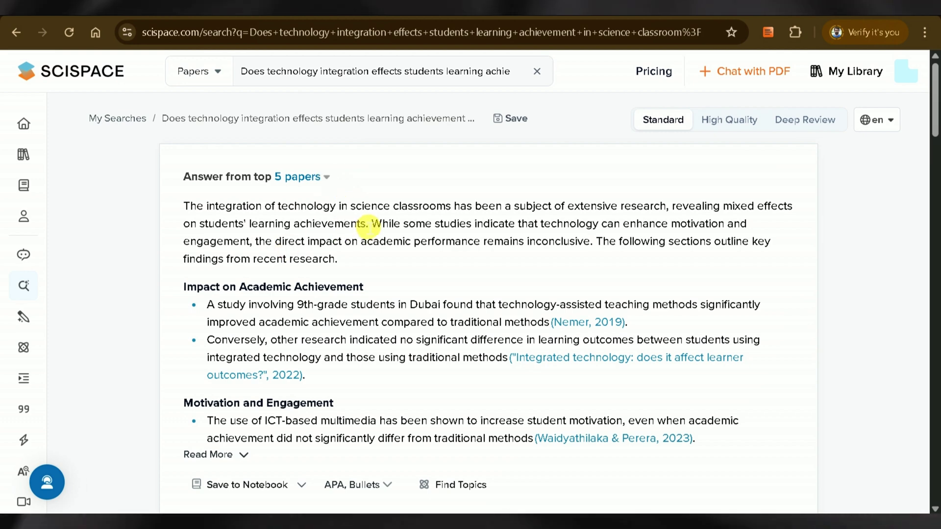
{"action": "scroll", "coordinate": [473, 222], "scroll_direction": "down", "scroll_amount": 2}
{"action": "scroll", "coordinate": [475, 241], "scroll_direction": "up", "scroll_amount": 2}
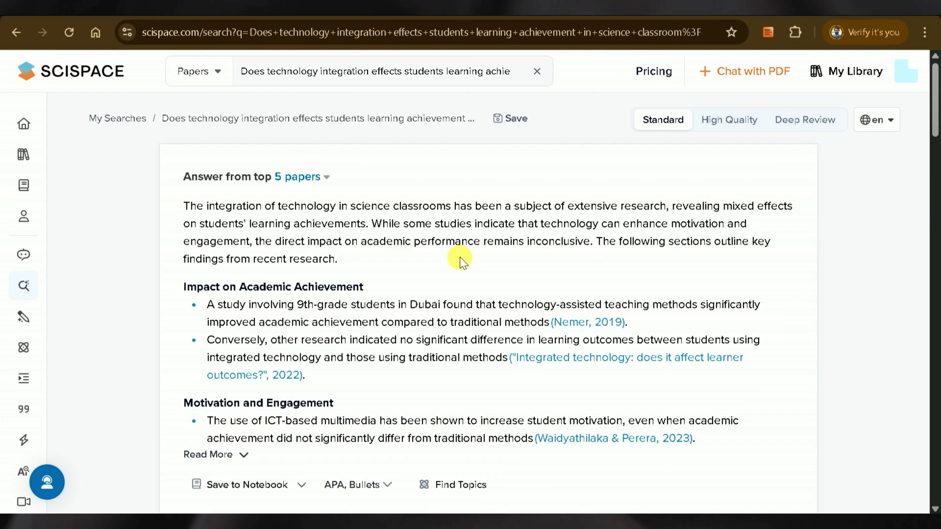
{"action": "scroll", "coordinate": [453, 256], "scroll_direction": "down", "scroll_amount": 10}
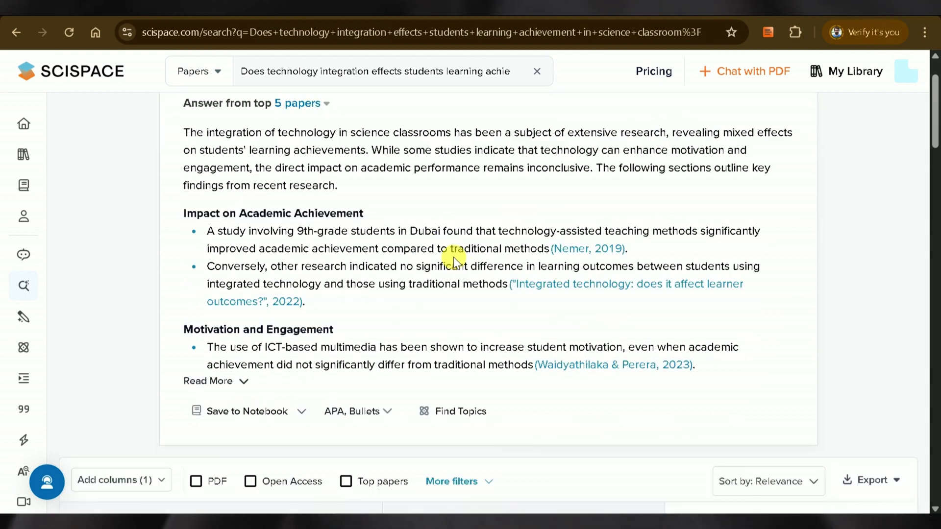
Check SciSpace's export formats and view The Future Classroom paper's detail page, then return.
{"action": "left_click", "coordinate": [885, 182]}
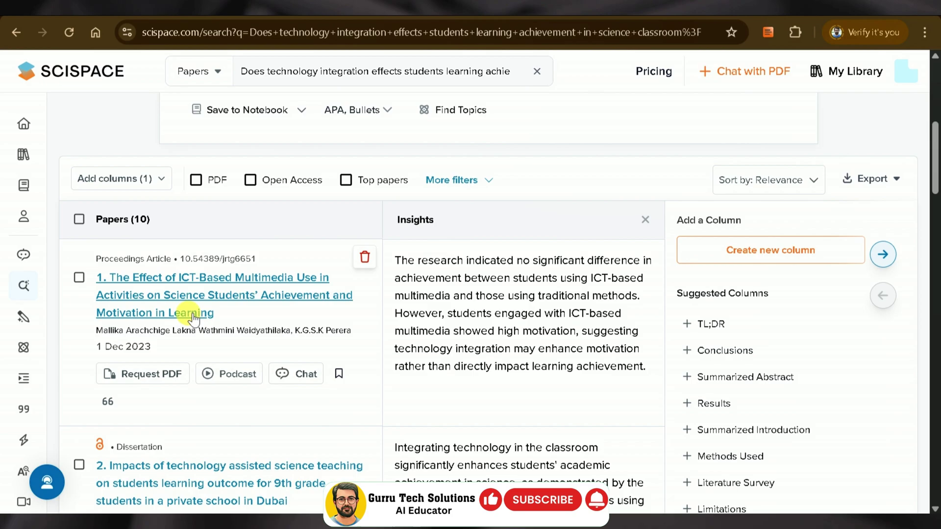
{"action": "scroll", "coordinate": [419, 380], "scroll_direction": "down", "scroll_amount": 20}
{"action": "left_click", "coordinate": [198, 260]}
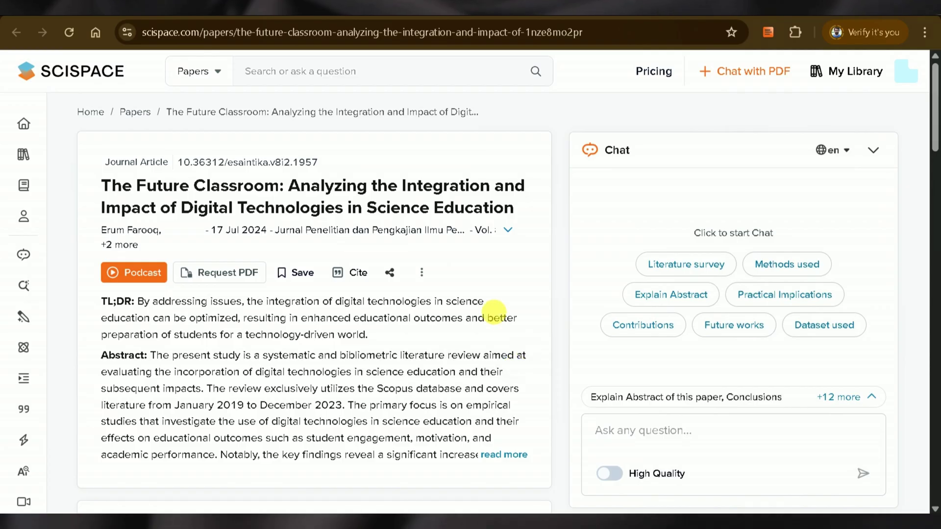
{"action": "scroll", "coordinate": [500, 319], "scroll_direction": "down", "scroll_amount": 2}
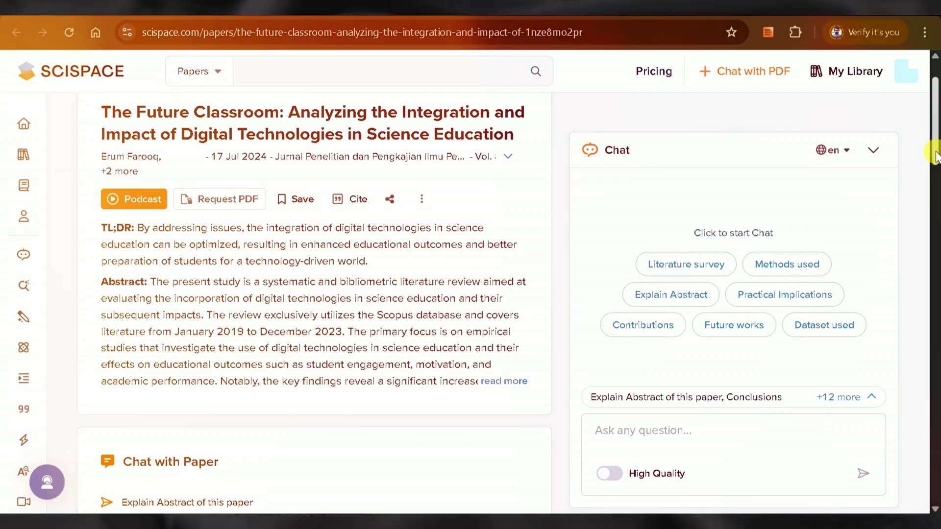
{"action": "key", "text": "alt+Left"}
Look over the APA citation style and Bullets answer-format options.
{"action": "scroll", "coordinate": [630, 239], "scroll_direction": "up", "scroll_amount": 10}
{"action": "scroll", "coordinate": [630, 239], "scroll_direction": "up", "scroll_amount": 10}
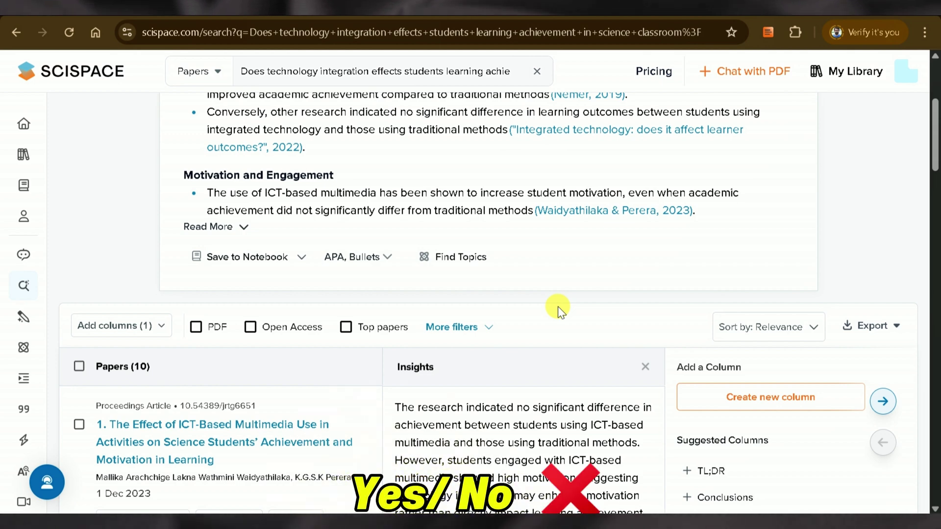
{"action": "scroll", "coordinate": [557, 307], "scroll_direction": "up", "scroll_amount": 5}
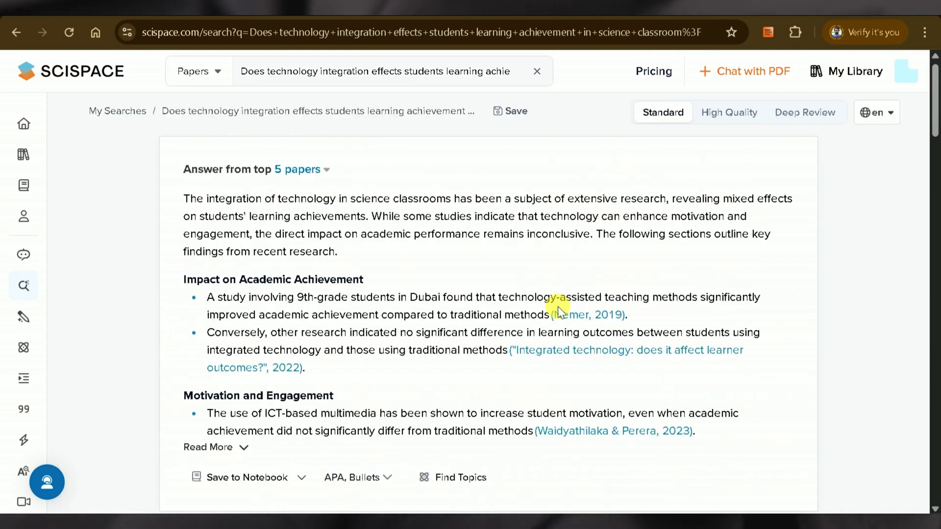
{"action": "left_click", "coordinate": [388, 477]}
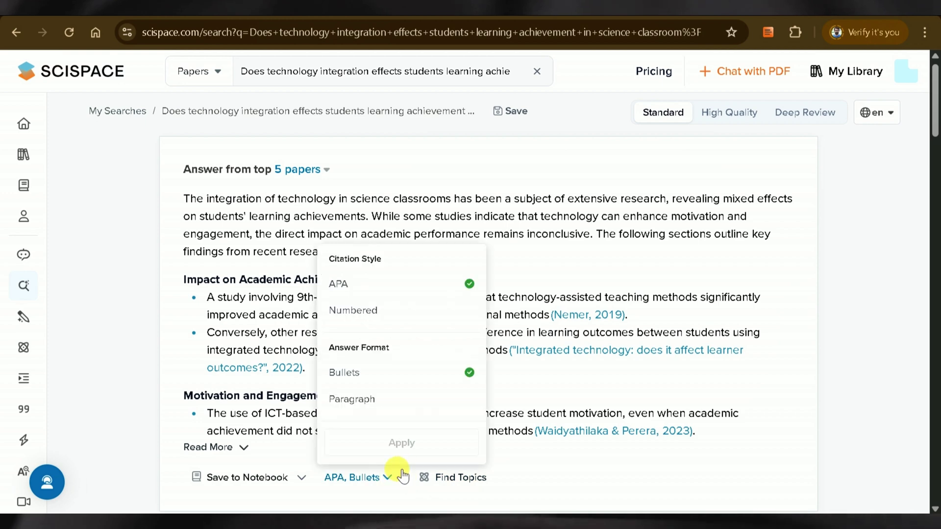
{"action": "left_click", "coordinate": [592, 380]}
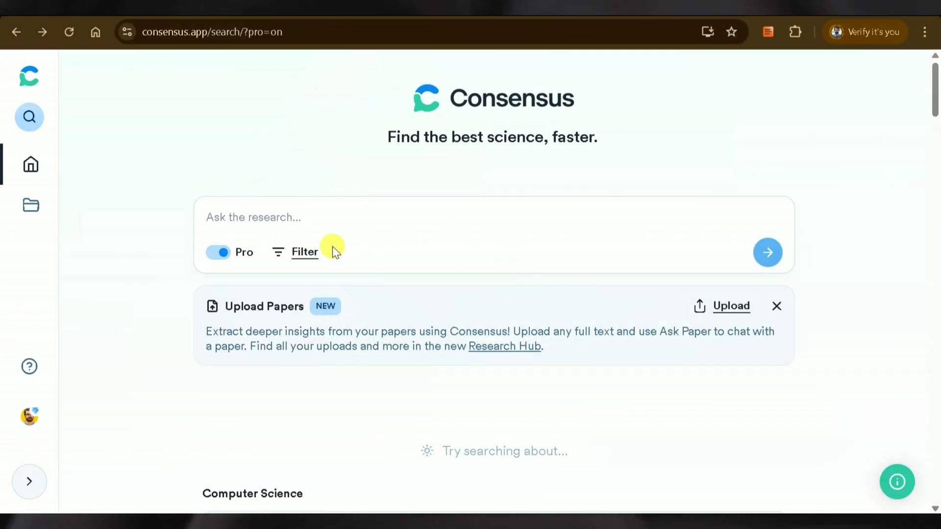
Paste the same research question into the Consensus search box.
{"action": "left_click", "coordinate": [279, 216]}
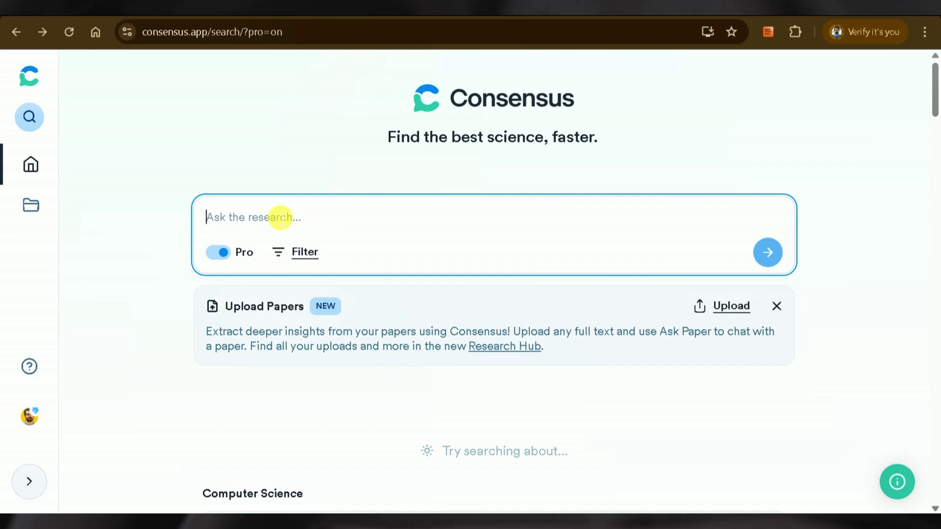
{"action": "type", "text": "Does technology integration effects students learning achievement in science classroom?"}
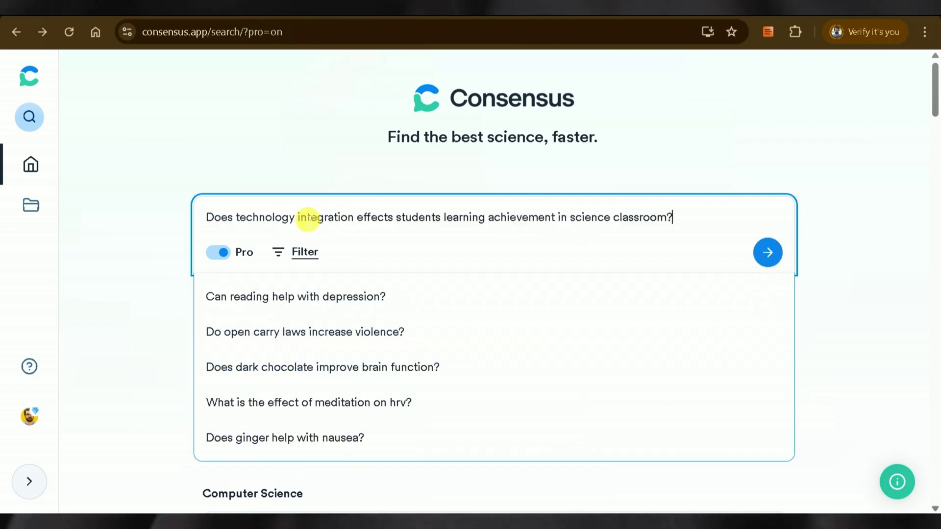
{"action": "left_click", "coordinate": [284, 219]}
Run the Consensus search and expand the meter into its Yes 88% / No 13% breakdown.
{"action": "left_click", "coordinate": [765, 251]}
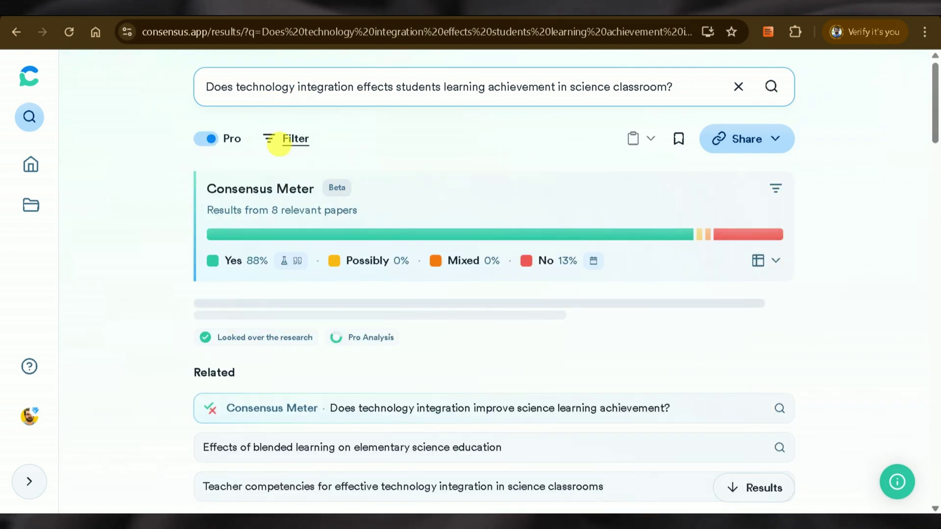
{"action": "left_click_drag", "start_coordinate": [235, 194], "coordinate": [316, 192]}
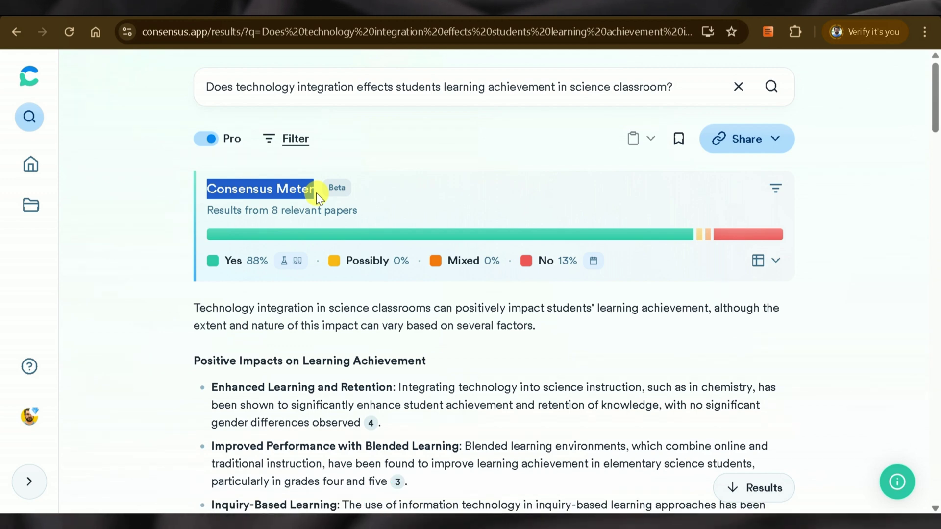
{"action": "left_click", "coordinate": [773, 269]}
{"action": "scroll", "coordinate": [729, 270], "scroll_direction": "down", "scroll_amount": 1}
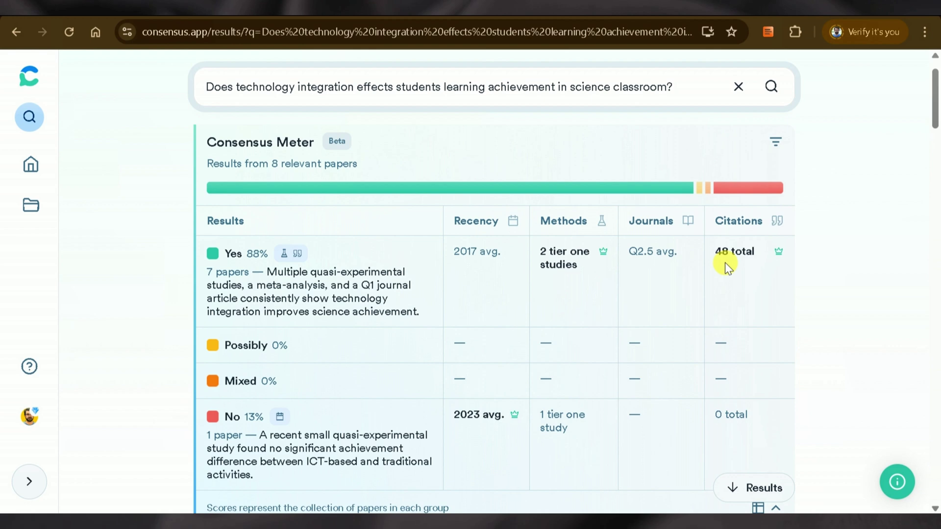
{"action": "scroll", "coordinate": [601, 261], "scroll_direction": "down", "scroll_amount": 1}
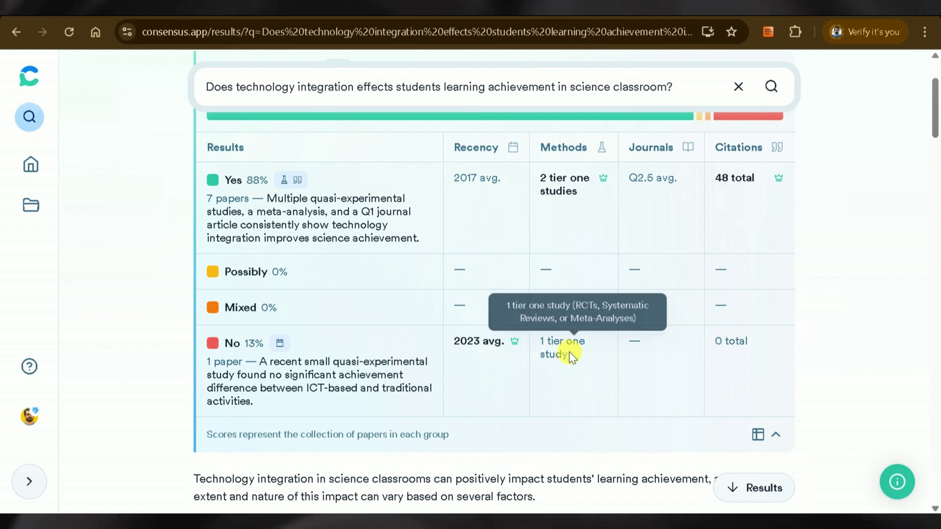
{"action": "scroll", "coordinate": [569, 352], "scroll_direction": "up", "scroll_amount": 3}
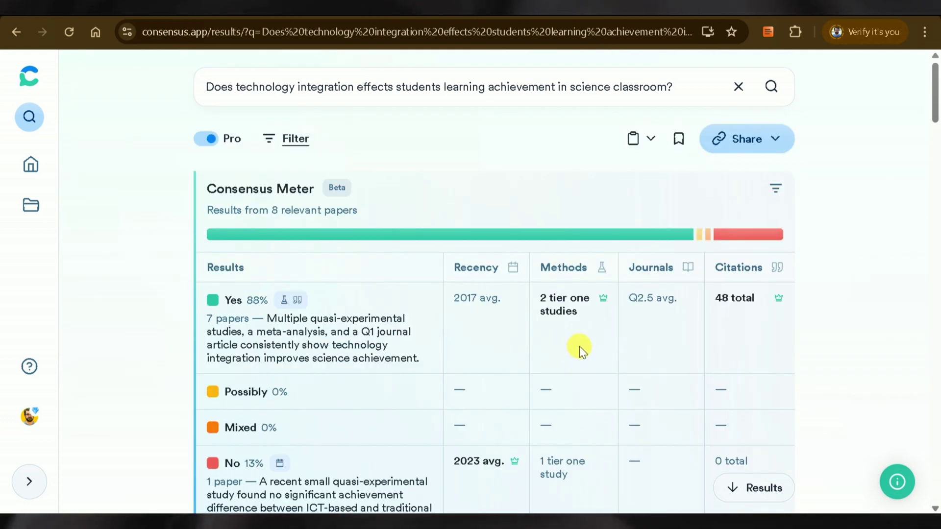
{"action": "scroll", "coordinate": [579, 306], "scroll_direction": "down", "scroll_amount": 3}
{"action": "scroll", "coordinate": [578, 306], "scroll_direction": "down", "scroll_amount": 6}
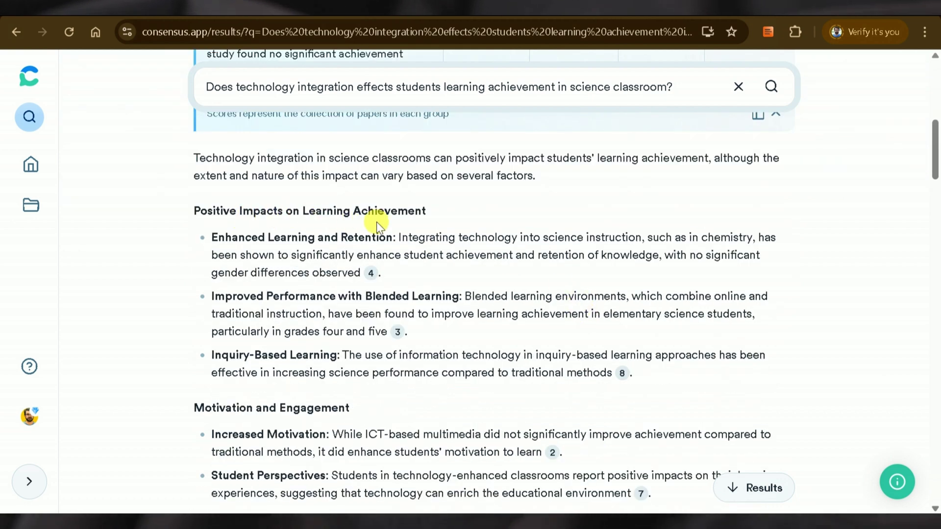
Read the Consensus summary through its conclusion, then show the CSV/RIS export options.
{"action": "scroll", "coordinate": [381, 277], "scroll_direction": "down", "scroll_amount": 3}
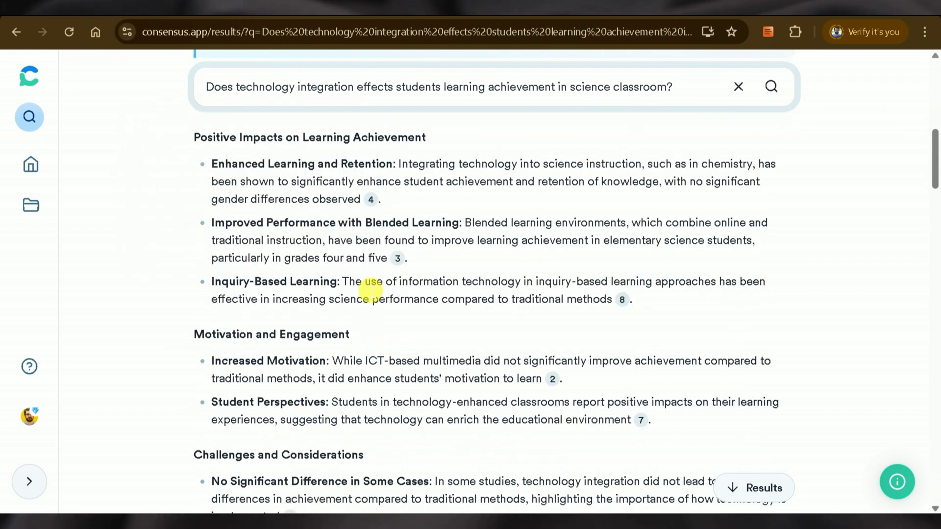
{"action": "scroll", "coordinate": [422, 281], "scroll_direction": "down", "scroll_amount": 3}
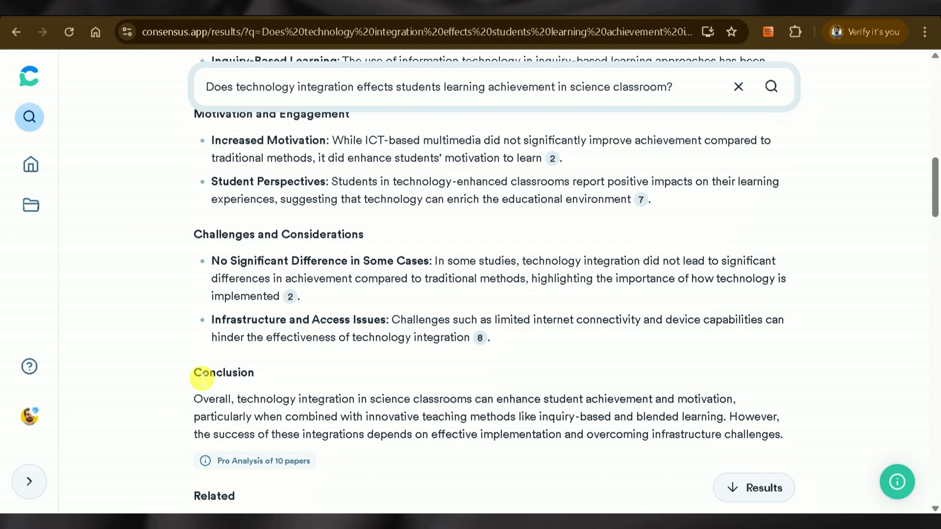
{"action": "left_click_drag", "start_coordinate": [229, 377], "coordinate": [263, 373]}
{"action": "left_click", "coordinate": [263, 373]}
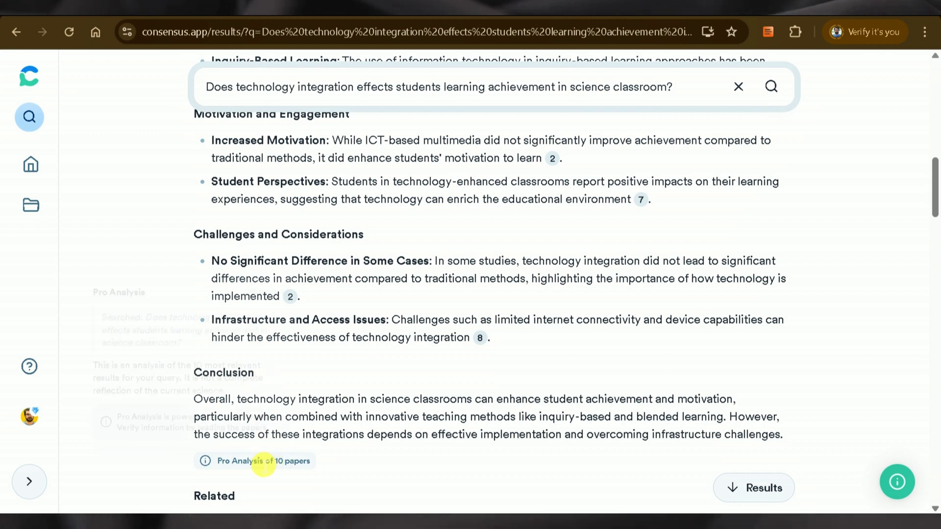
{"action": "mouse_move", "coordinate": [258, 466]}
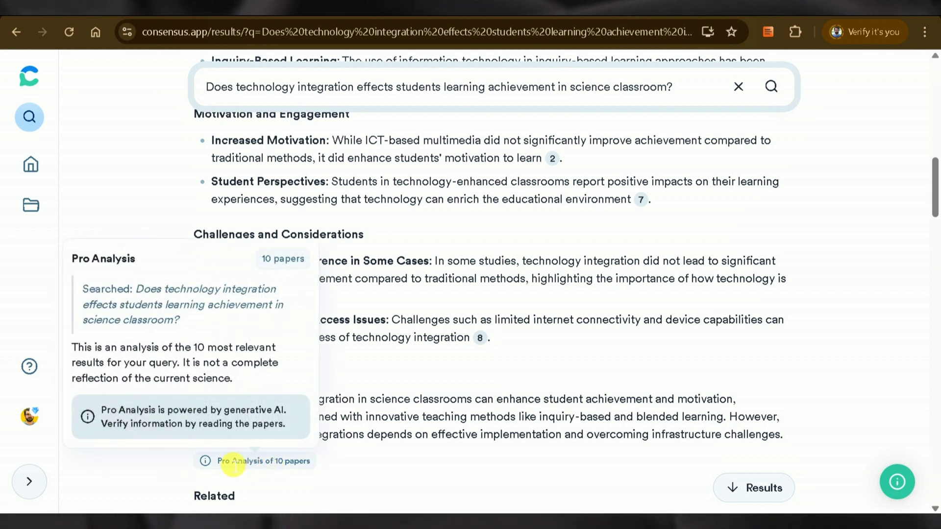
{"action": "scroll", "coordinate": [745, 300], "scroll_direction": "down", "scroll_amount": 9}
{"action": "left_click", "coordinate": [783, 218]}
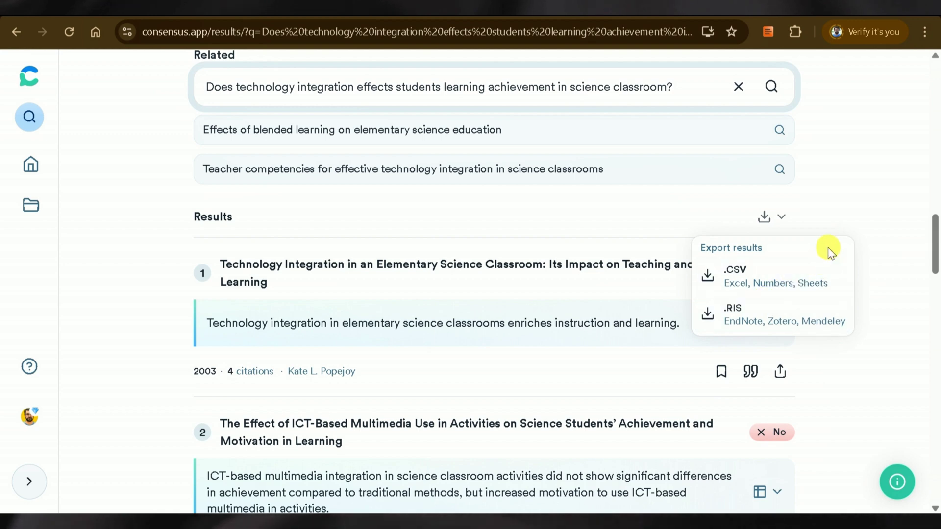
Review the first result's study snapshot and paper page, then go back to the results.
{"action": "scroll", "coordinate": [833, 210], "scroll_direction": "down", "scroll_amount": 2}
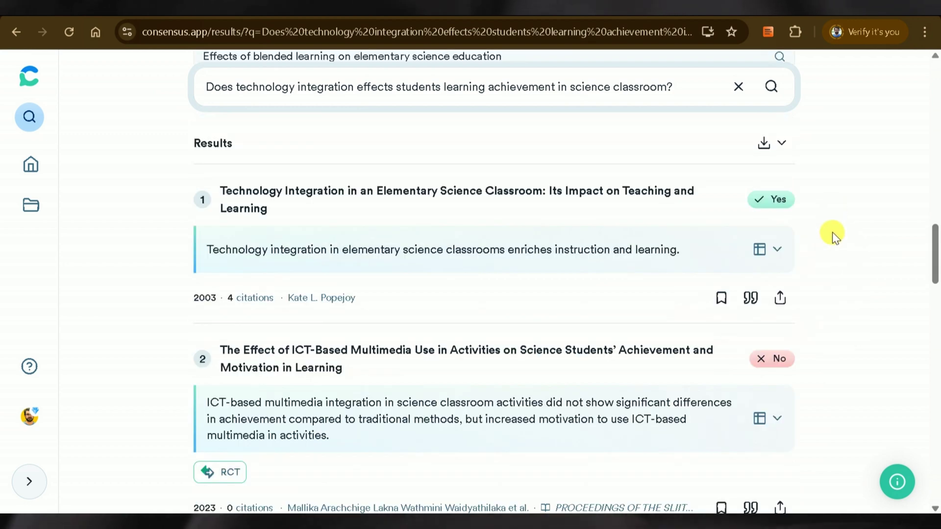
{"action": "left_click", "coordinate": [783, 260]}
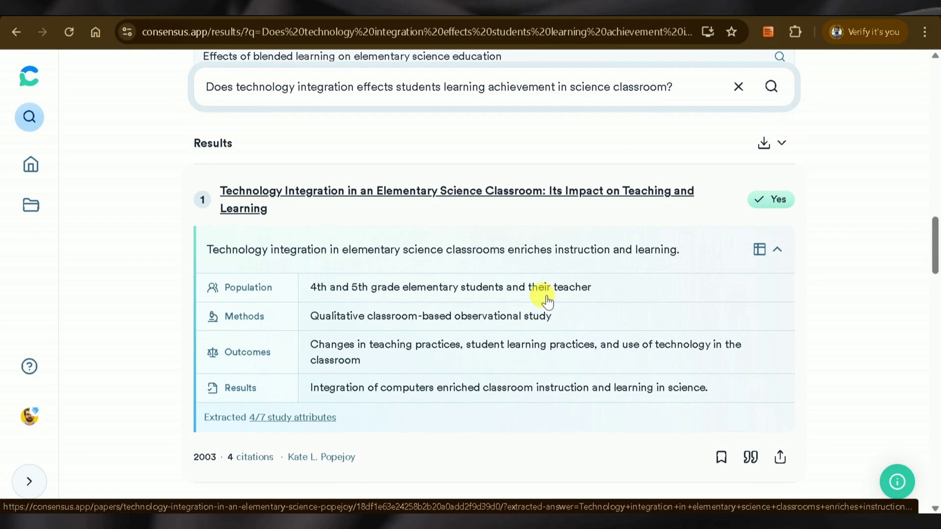
{"action": "left_click", "coordinate": [507, 193]}
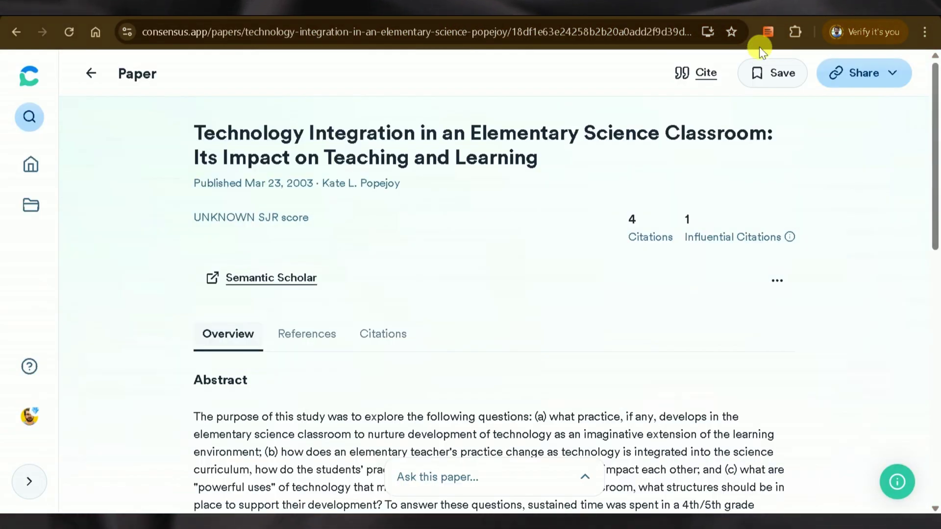
{"action": "scroll", "coordinate": [473, 294], "scroll_direction": "down", "scroll_amount": 3}
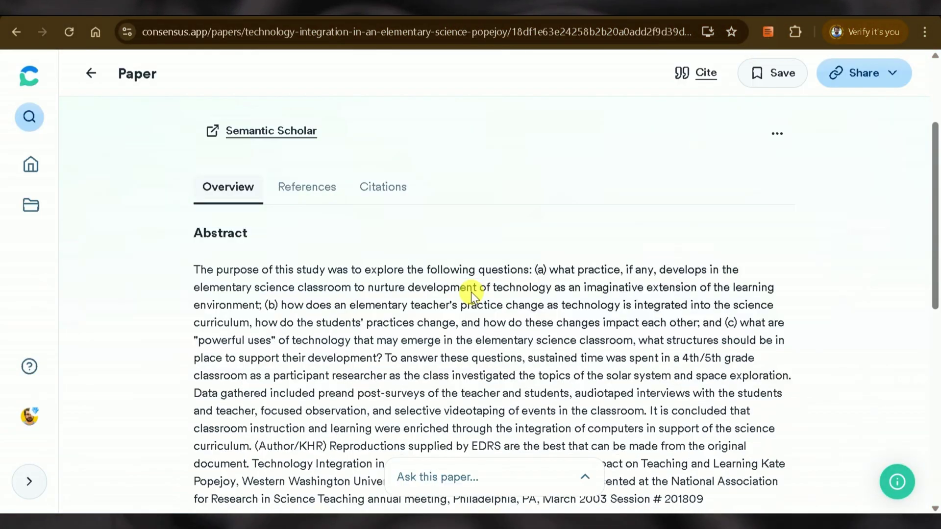
{"action": "scroll", "coordinate": [296, 257], "scroll_direction": "down", "scroll_amount": 7}
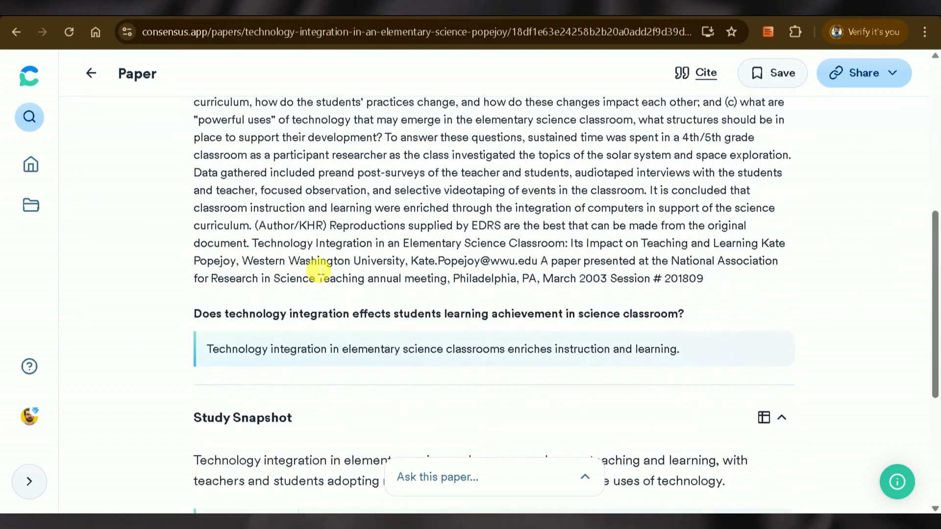
{"action": "scroll", "coordinate": [318, 270], "scroll_direction": "down", "scroll_amount": 1}
{"action": "key", "text": "alt+Left"}
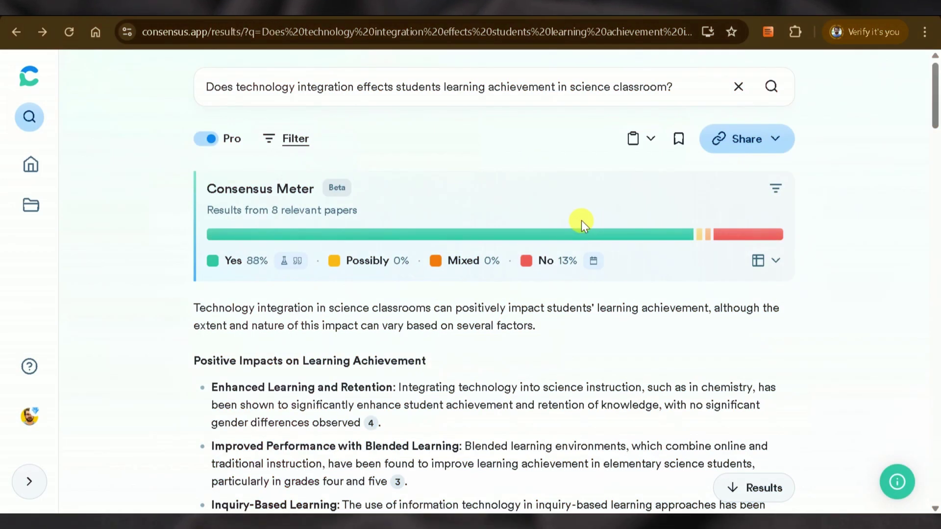
Filter to papers since 2023 with at least 3 citations, RCT and Systematic Review methods.
{"action": "left_click", "coordinate": [293, 140]}
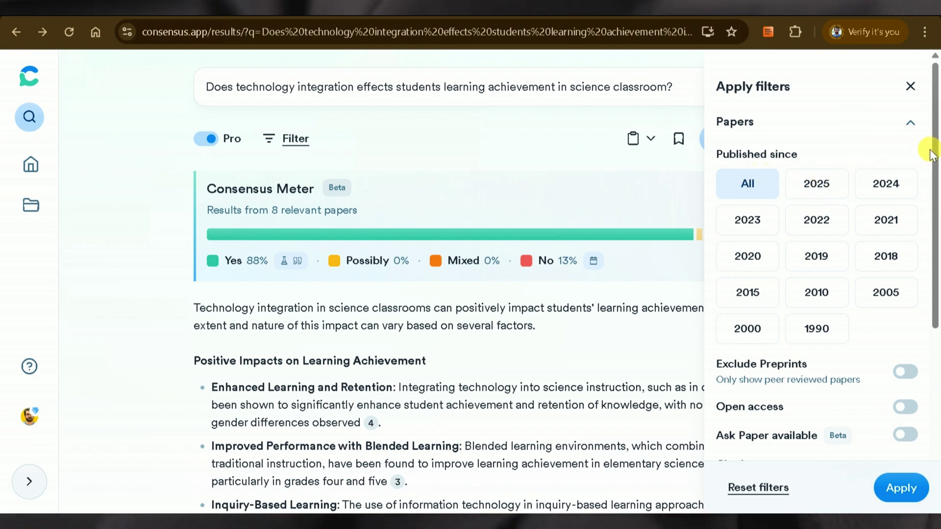
{"action": "left_click_drag", "start_coordinate": [934, 159], "coordinate": [925, 182]}
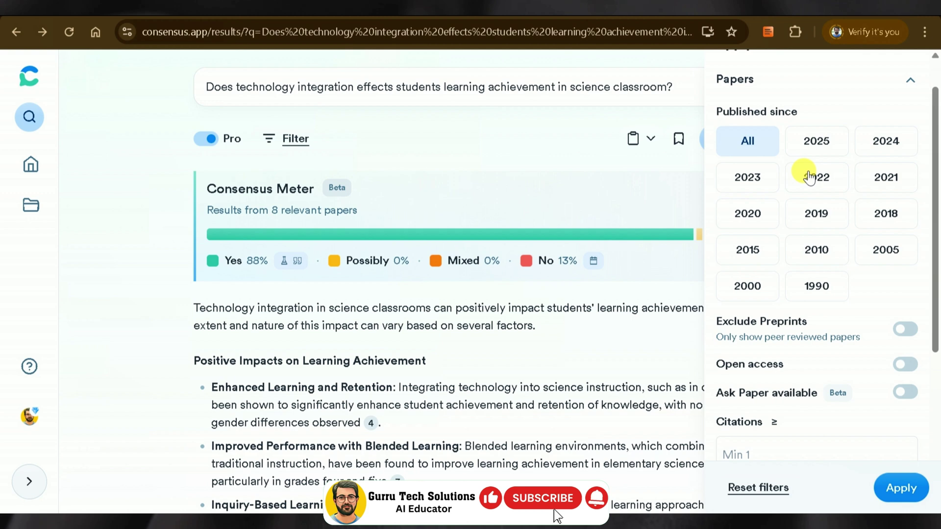
{"action": "left_click", "coordinate": [768, 182]}
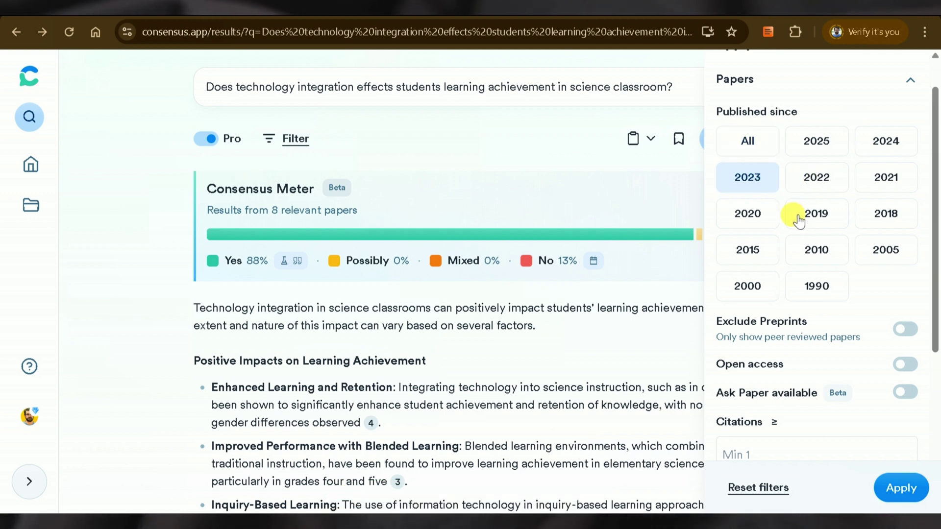
{"action": "scroll", "coordinate": [804, 220], "scroll_direction": "down", "scroll_amount": 3}
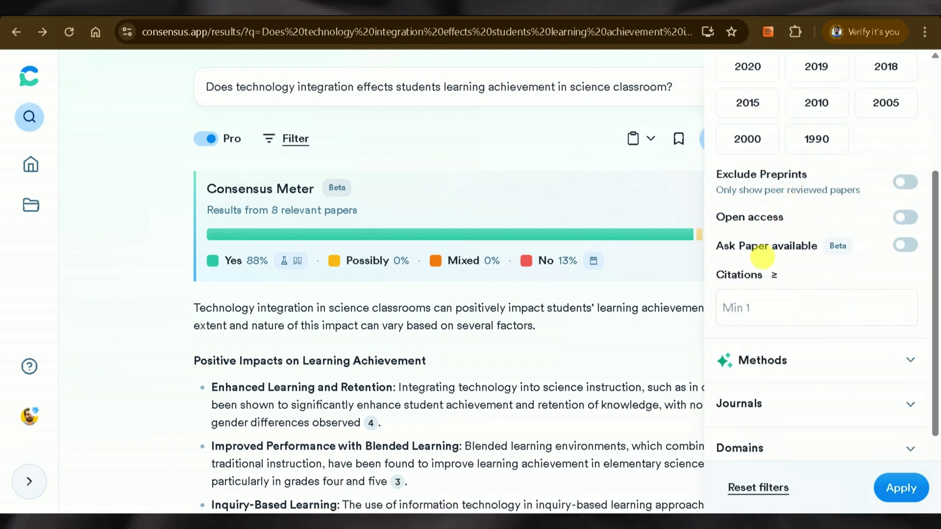
{"action": "left_click", "coordinate": [904, 304]}
{"action": "scroll", "coordinate": [873, 316], "scroll_direction": "down", "scroll_amount": 2}
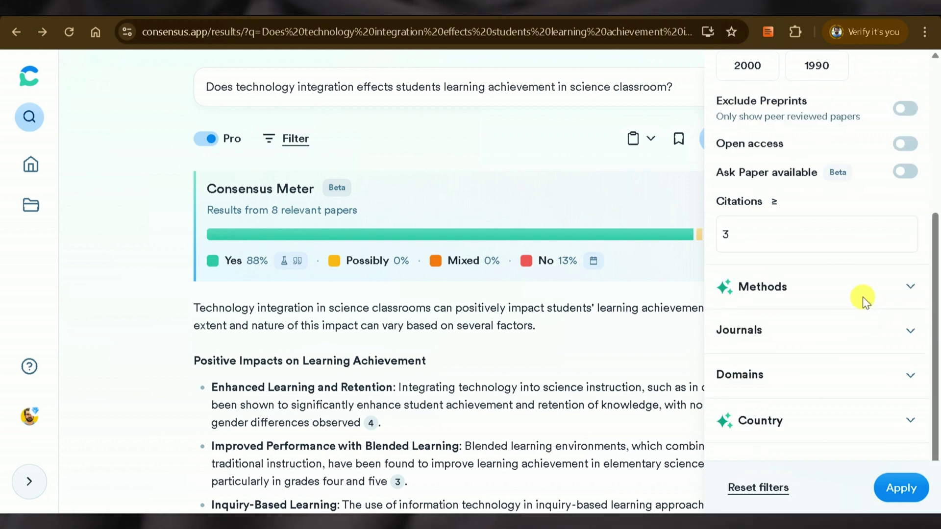
{"action": "left_click", "coordinate": [922, 294]}
{"action": "scroll", "coordinate": [892, 306], "scroll_direction": "down", "scroll_amount": 3}
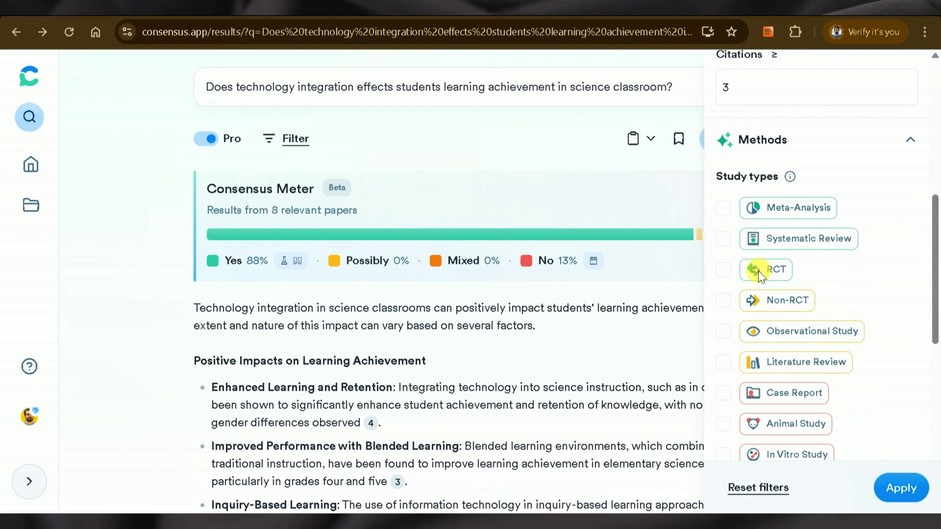
{"action": "left_click", "coordinate": [727, 271]}
{"action": "left_click", "coordinate": [725, 240]}
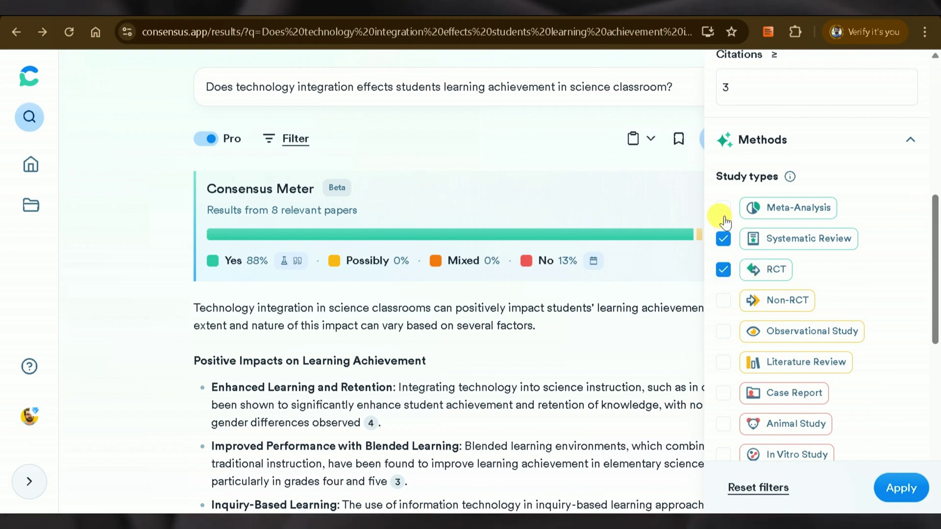
{"action": "scroll", "coordinate": [771, 304], "scroll_direction": "down", "scroll_amount": 6}
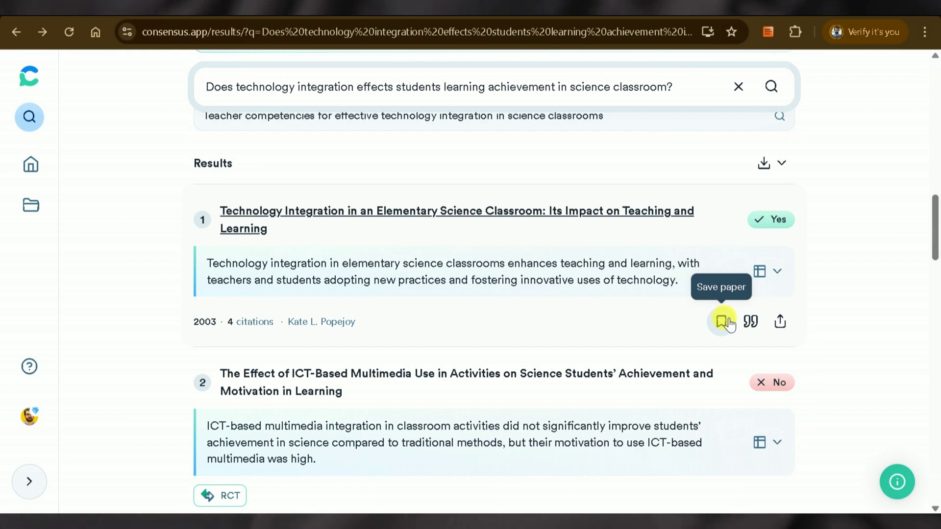
Preview the first paper's citation in MLA, Chicago, Harvard, BibTeX and AMA styles.
{"action": "left_click", "coordinate": [722, 321]}
{"action": "left_click", "coordinate": [552, 378]}
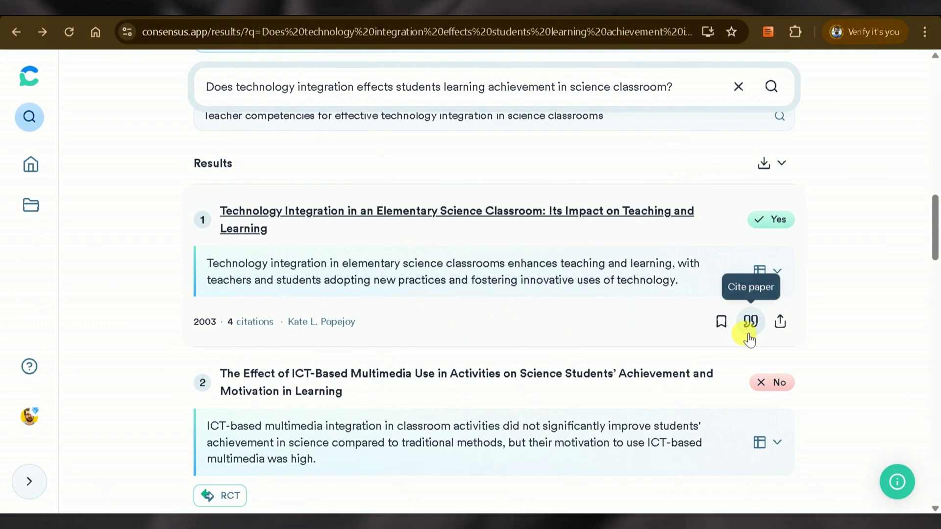
{"action": "left_click", "coordinate": [749, 337]}
{"action": "left_click", "coordinate": [347, 186]}
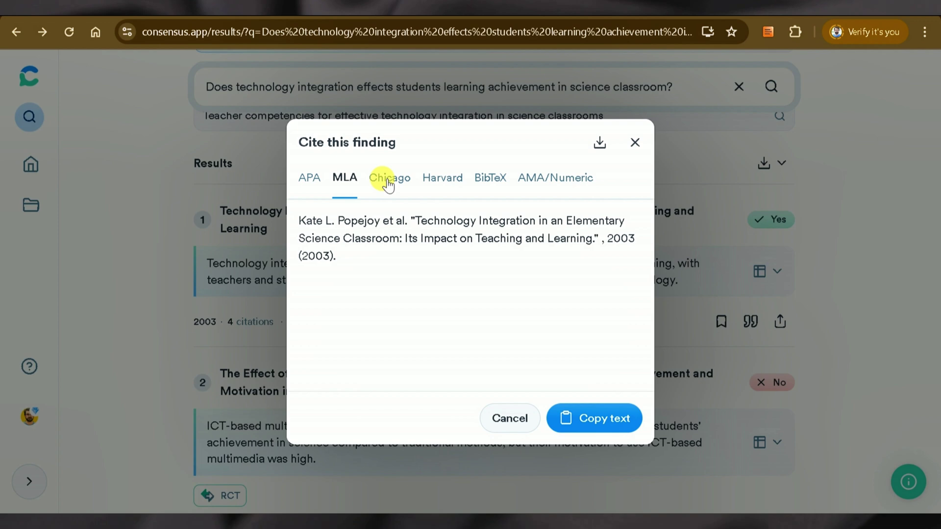
{"action": "left_click", "coordinate": [388, 180]}
{"action": "left_click", "coordinate": [449, 179]}
{"action": "left_click", "coordinate": [490, 179]}
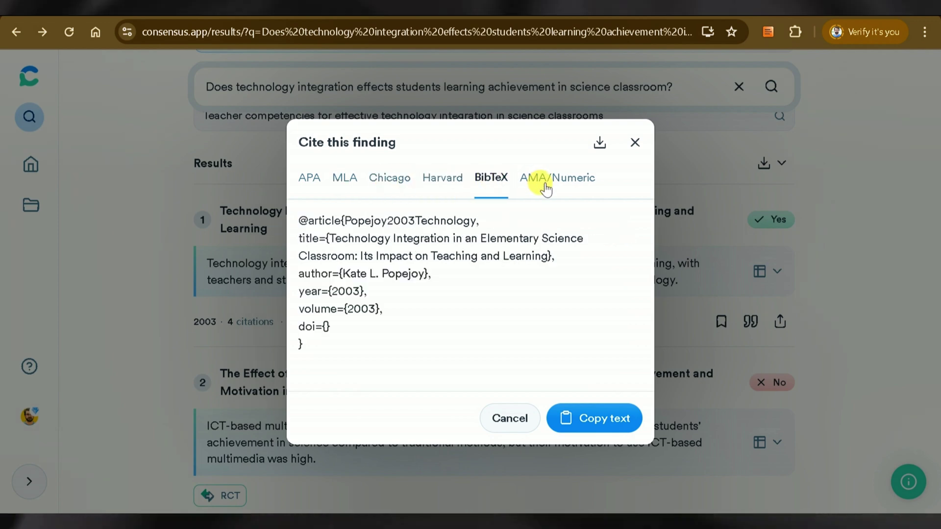
{"action": "left_click", "coordinate": [546, 188]}
{"action": "left_click", "coordinate": [564, 418]}
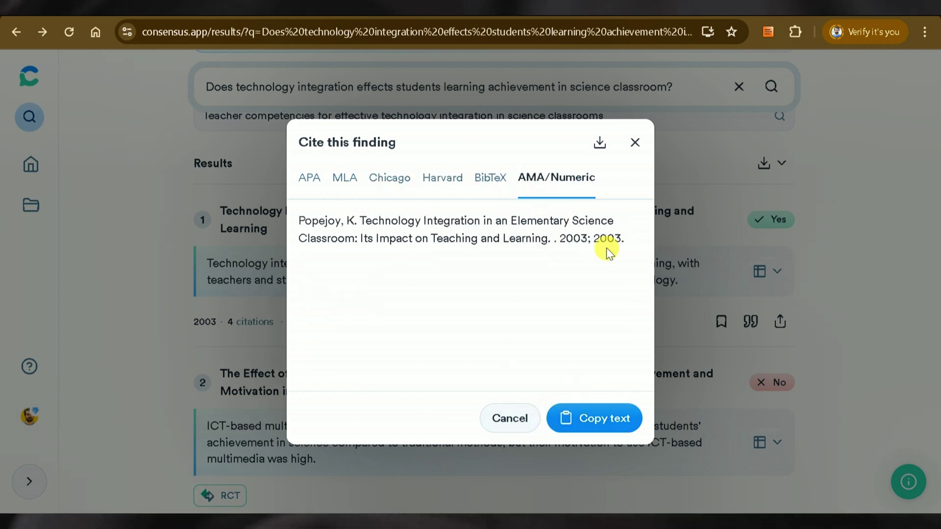
Copy a shareable page link to the first paper.
{"action": "left_click", "coordinate": [635, 142]}
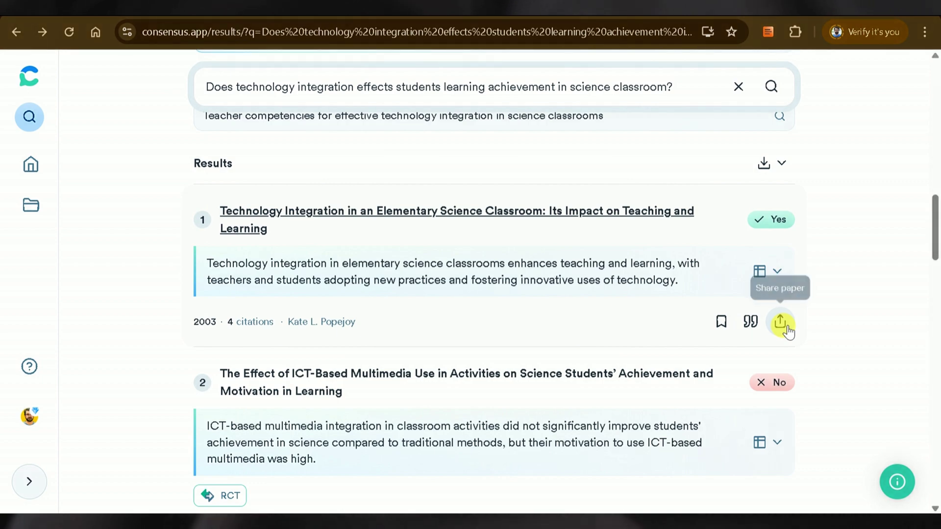
{"action": "left_click", "coordinate": [781, 323]}
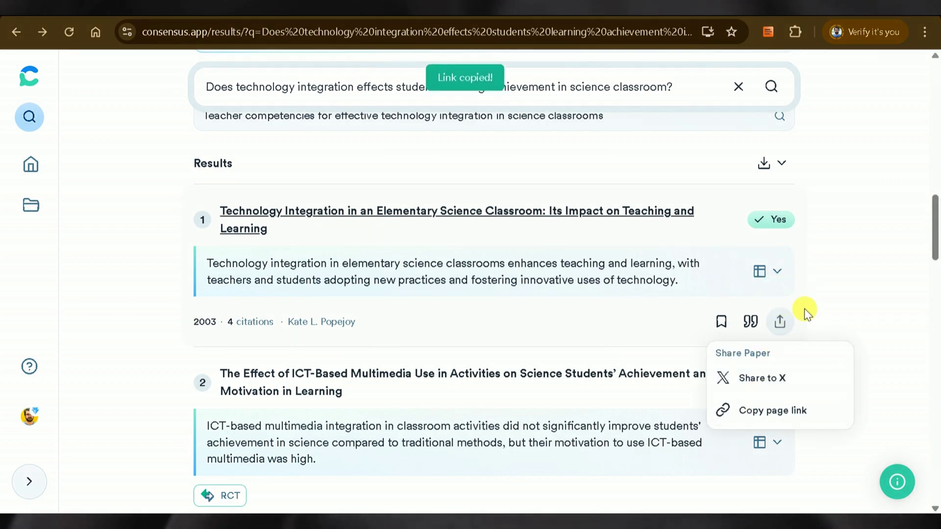
{"action": "scroll", "coordinate": [826, 254], "scroll_direction": "up", "scroll_amount": 10}
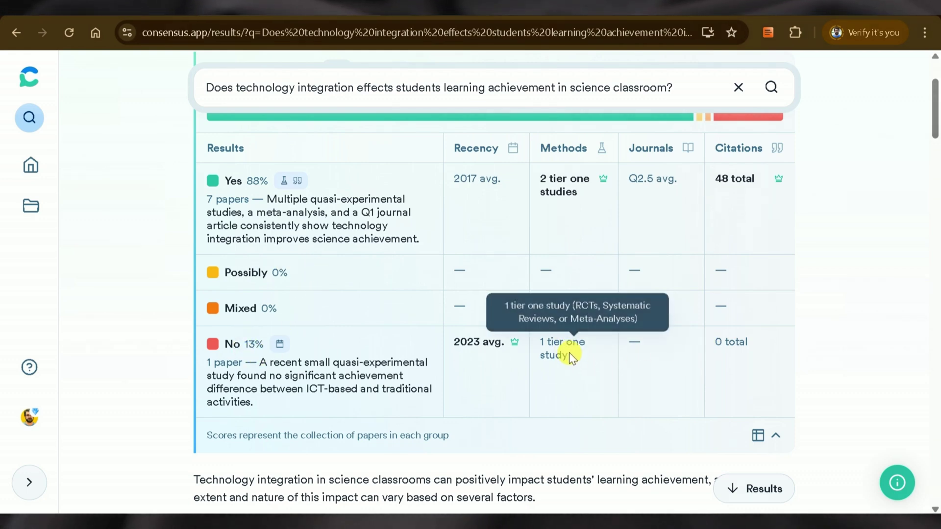
{"action": "scroll", "coordinate": [569, 352], "scroll_direction": "up", "scroll_amount": 3}
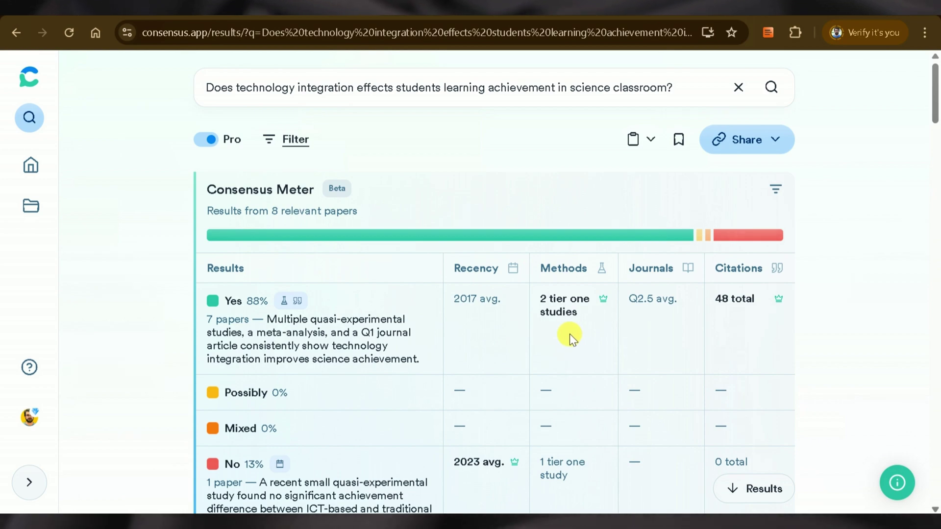
{"action": "scroll", "coordinate": [578, 307], "scroll_direction": "down", "scroll_amount": 6}
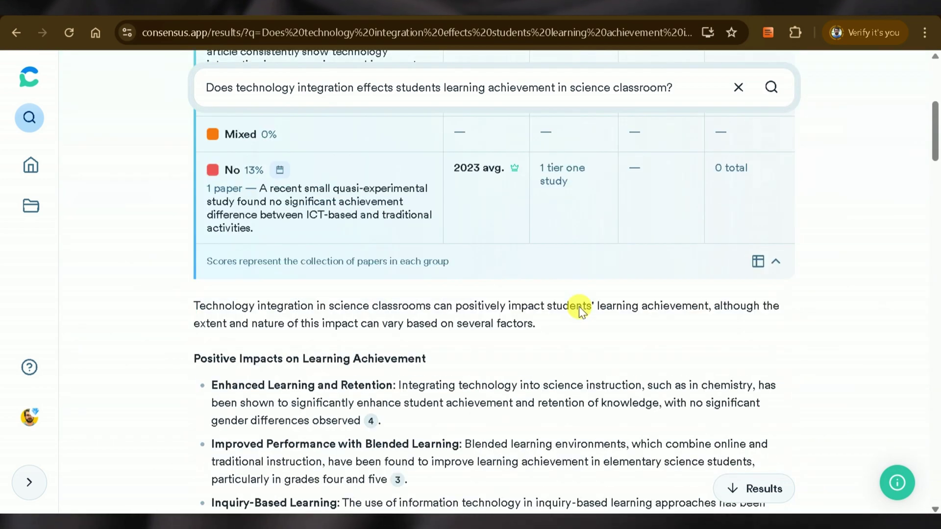
{"action": "scroll", "coordinate": [578, 306], "scroll_direction": "down", "scroll_amount": 3}
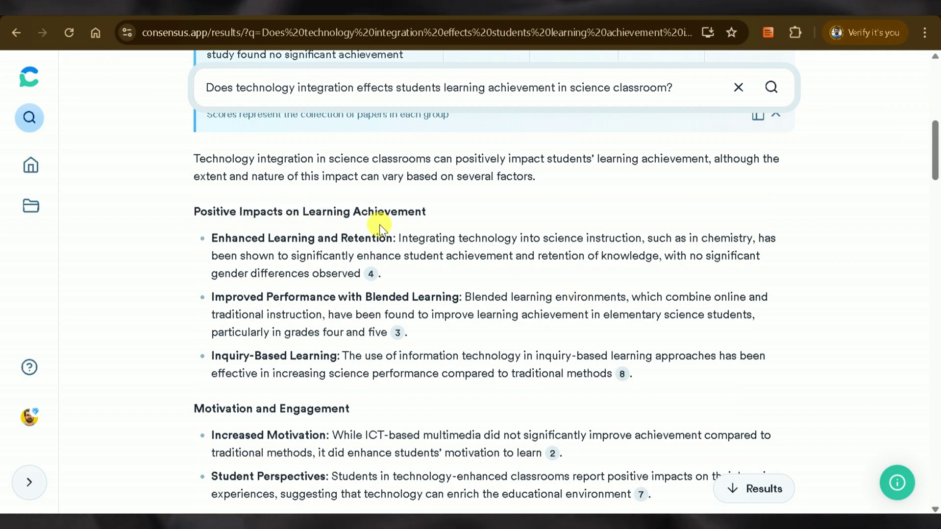
{"action": "scroll", "coordinate": [373, 279], "scroll_direction": "down", "scroll_amount": 2}
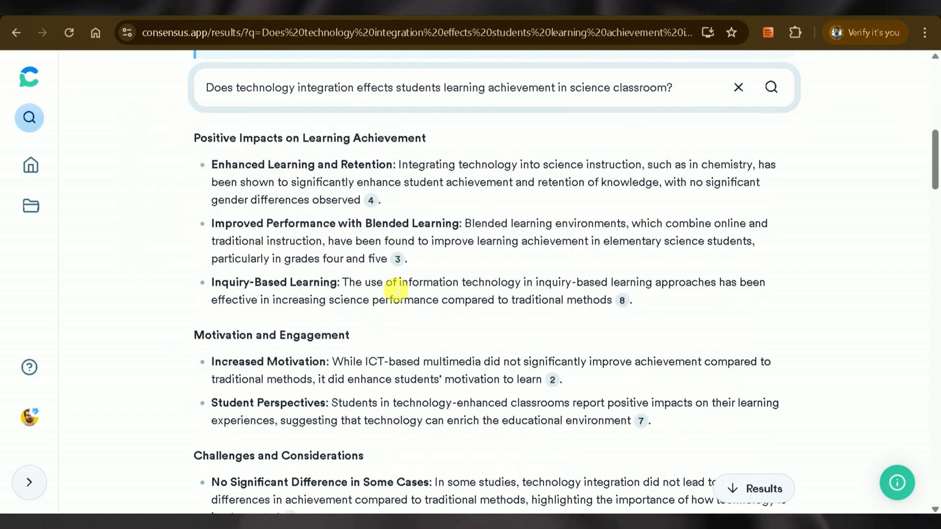
{"action": "scroll", "coordinate": [412, 287], "scroll_direction": "down", "scroll_amount": 2}
{"action": "scroll", "coordinate": [423, 282], "scroll_direction": "down", "scroll_amount": 4}
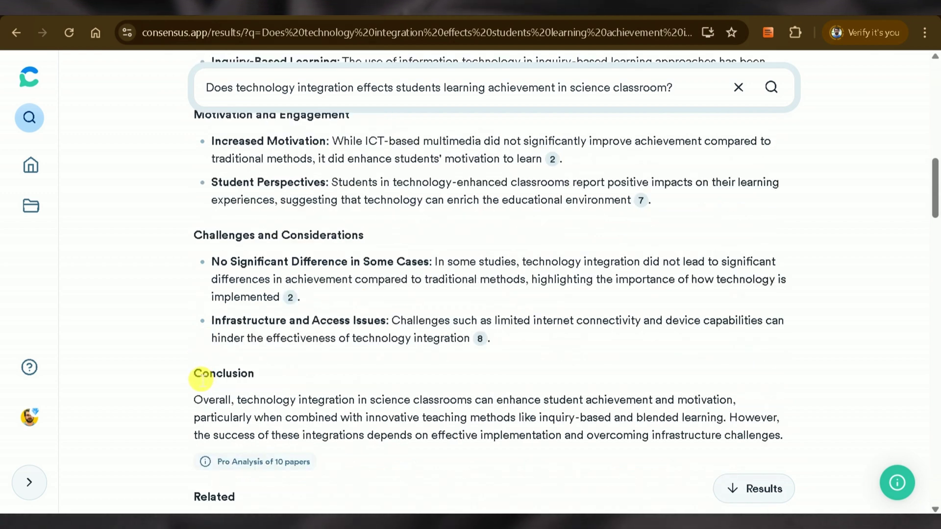
{"action": "left_click_drag", "start_coordinate": [198, 374], "coordinate": [263, 374]}
{"action": "left_click", "coordinate": [269, 434]}
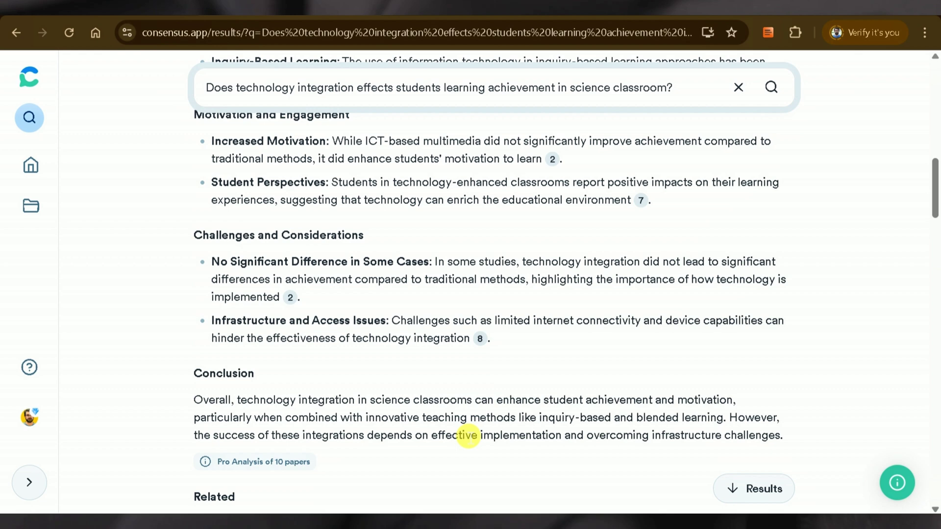
{"action": "scroll", "coordinate": [465, 431], "scroll_direction": "down", "scroll_amount": 4}
{"action": "scroll", "coordinate": [557, 309], "scroll_direction": "down", "scroll_amount": 2}
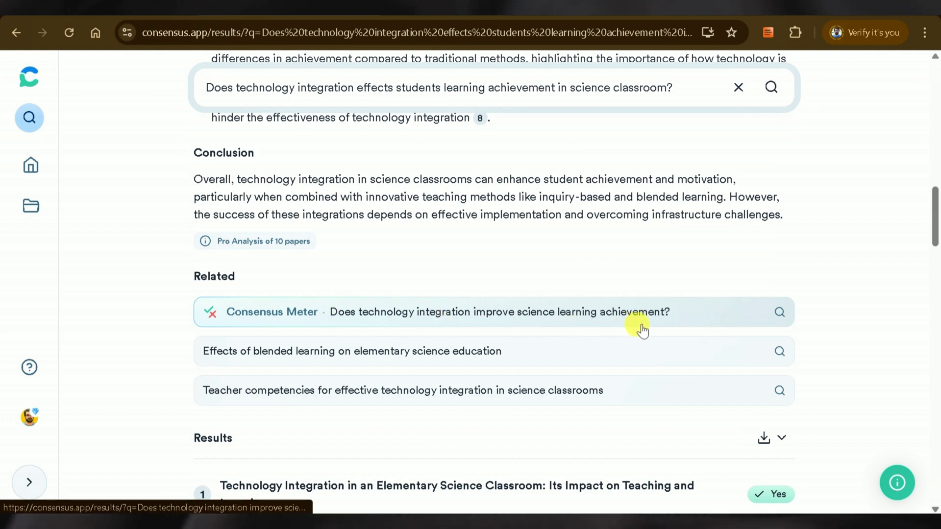
{"action": "scroll", "coordinate": [452, 372], "scroll_direction": "down", "scroll_amount": 2}
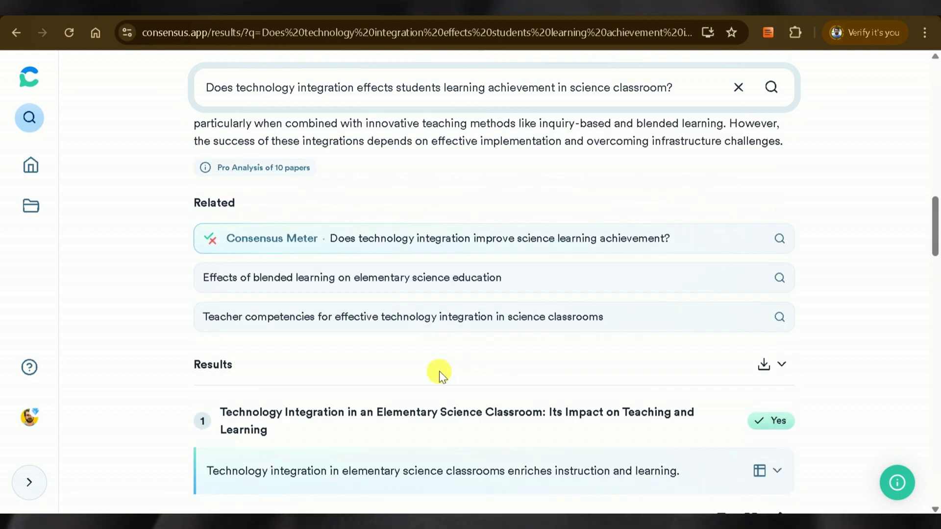
{"action": "scroll", "coordinate": [539, 370], "scroll_direction": "down", "scroll_amount": 4}
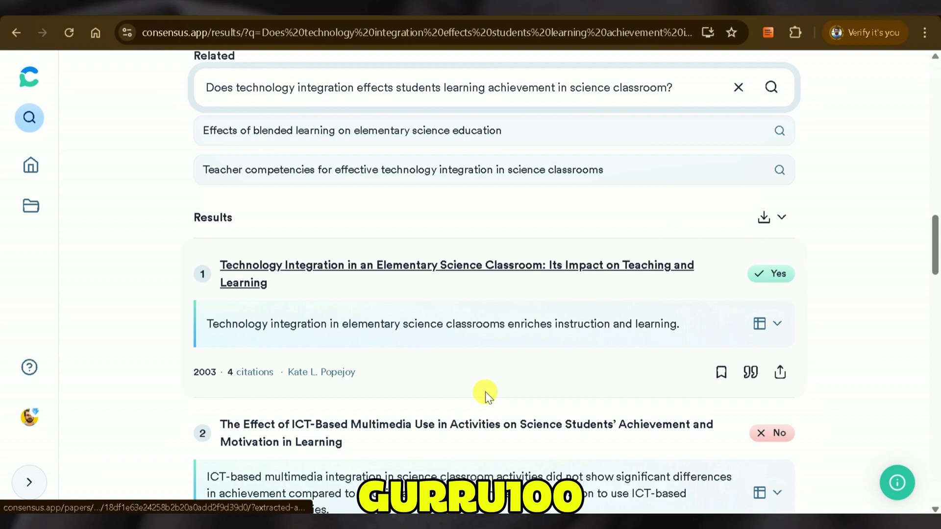